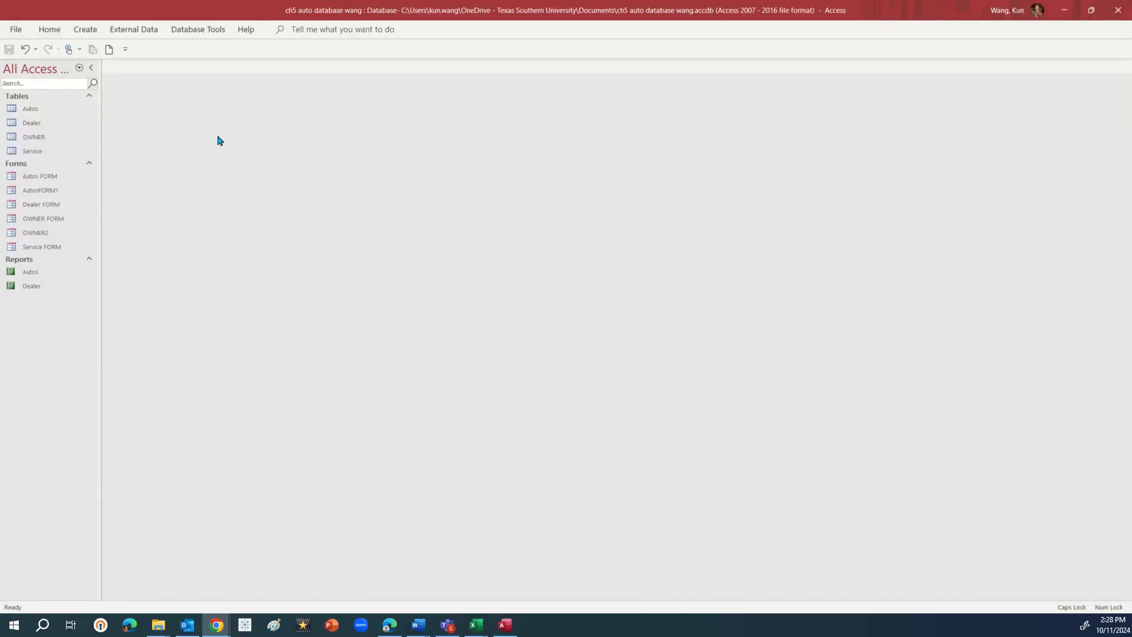
Start a new query with the Simple Query Wizard and include all fields of the Autos table.
{"action": "left_click", "coordinate": [78, 30]}
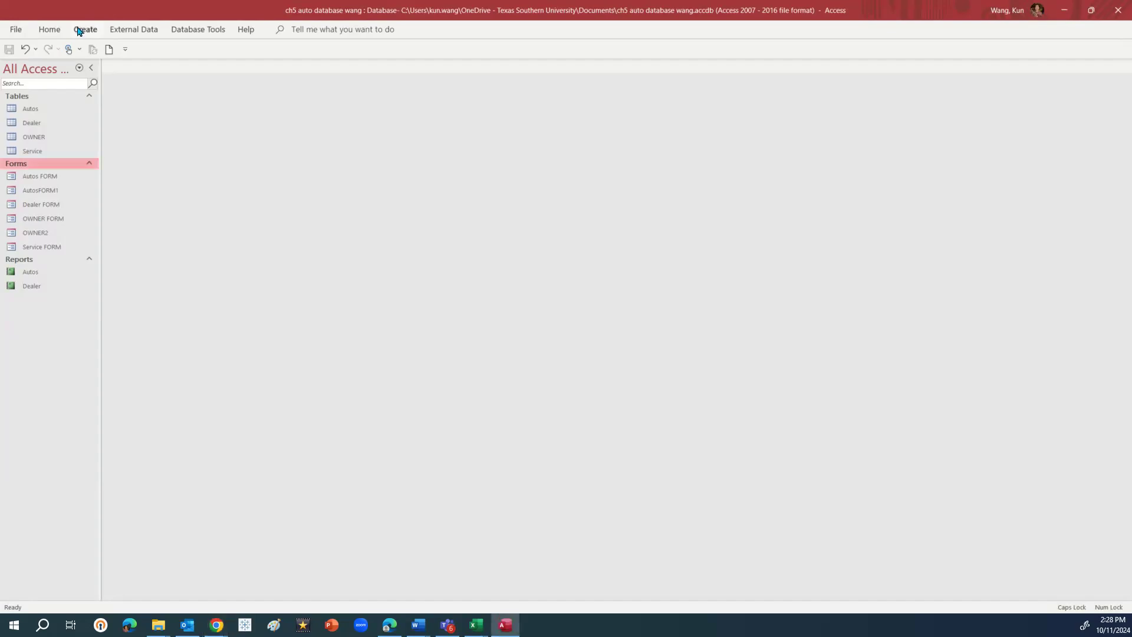
{"action": "left_click", "coordinate": [82, 33]}
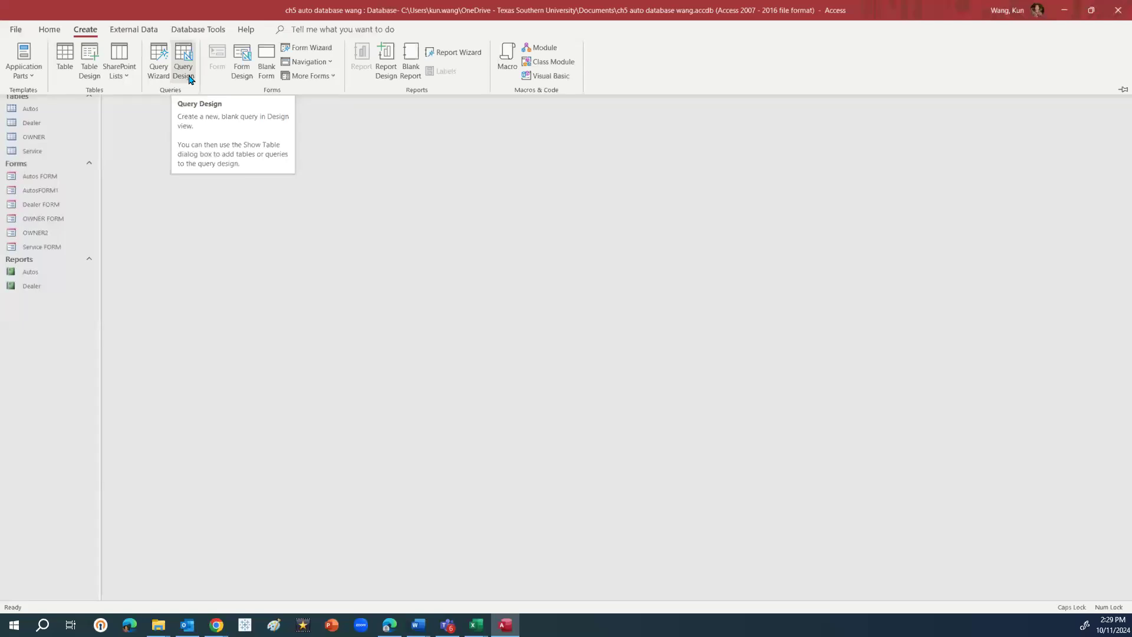
{"action": "left_click", "coordinate": [158, 72]}
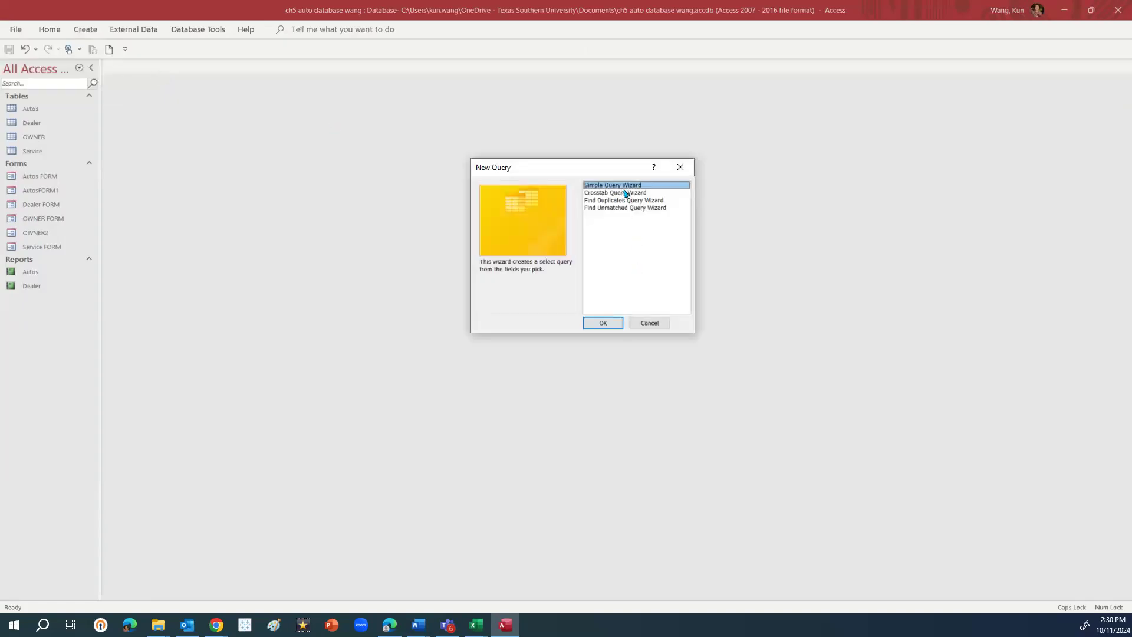
{"action": "left_click", "coordinate": [612, 326]}
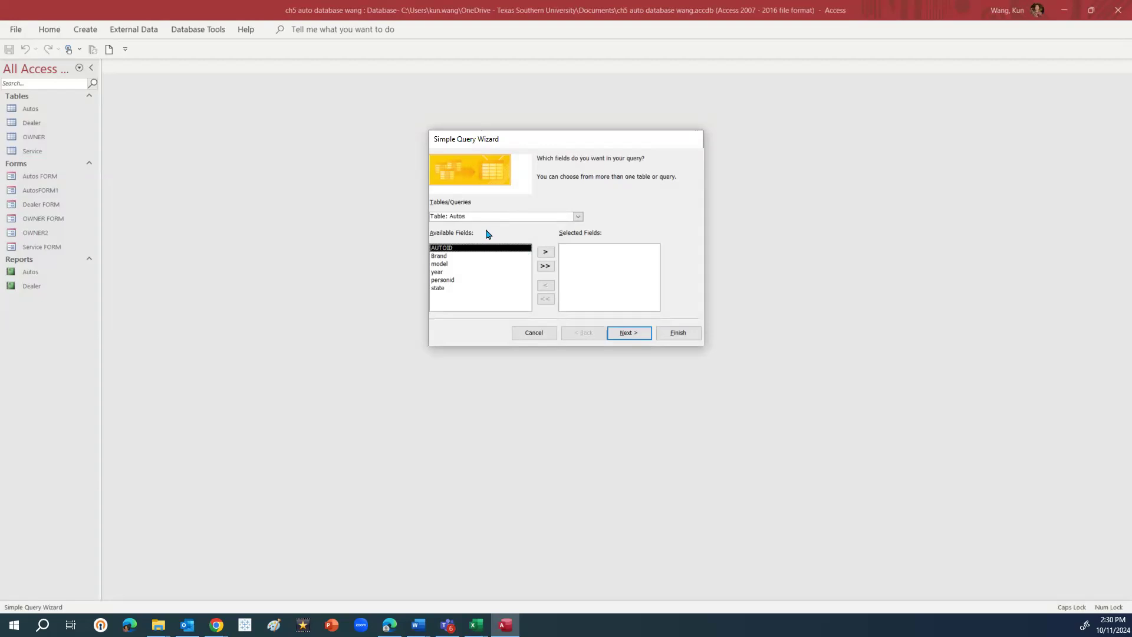
{"action": "left_click", "coordinate": [578, 217]}
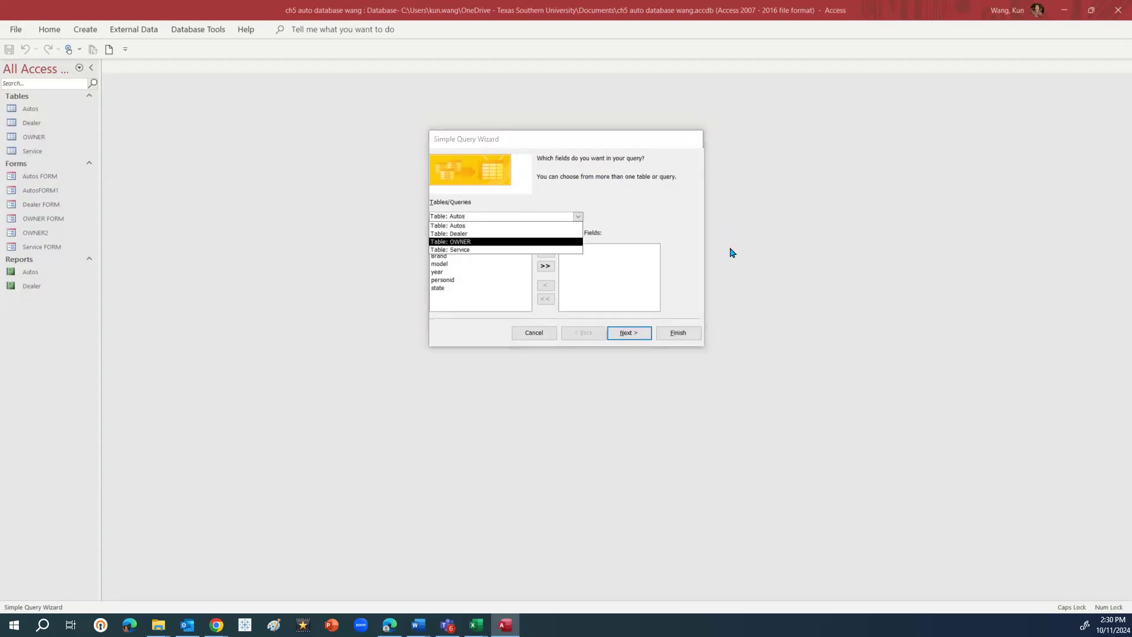
{"action": "left_click", "coordinate": [452, 226]}
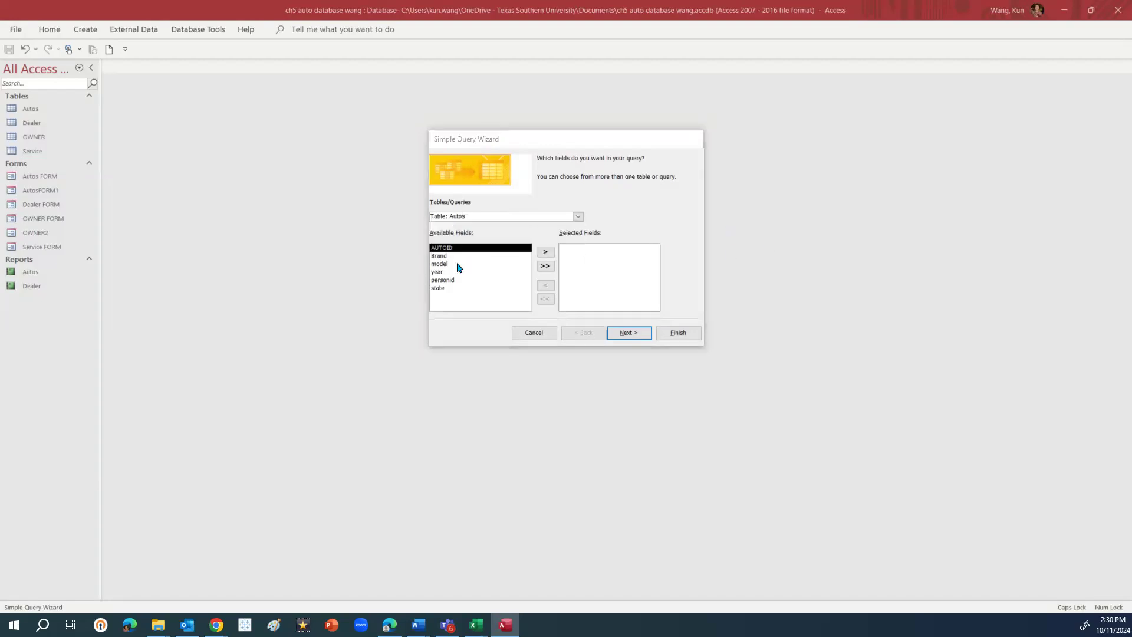
{"action": "left_click", "coordinate": [544, 266]}
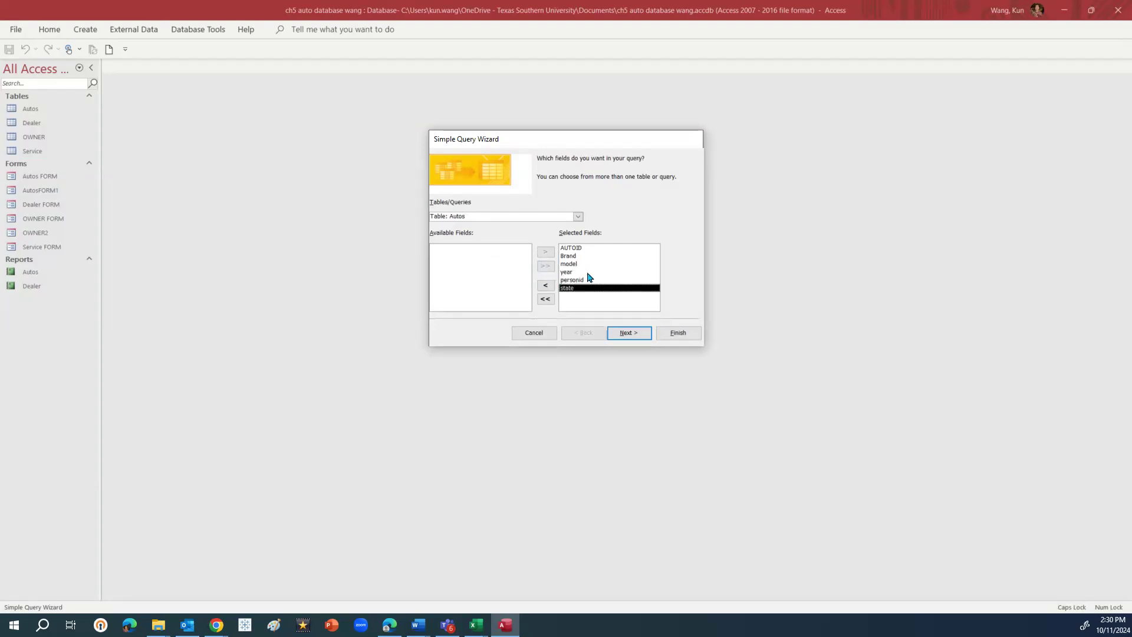
Finish the wizard as a detail query titled Autos Query and open it to view its records.
{"action": "left_click", "coordinate": [636, 334]}
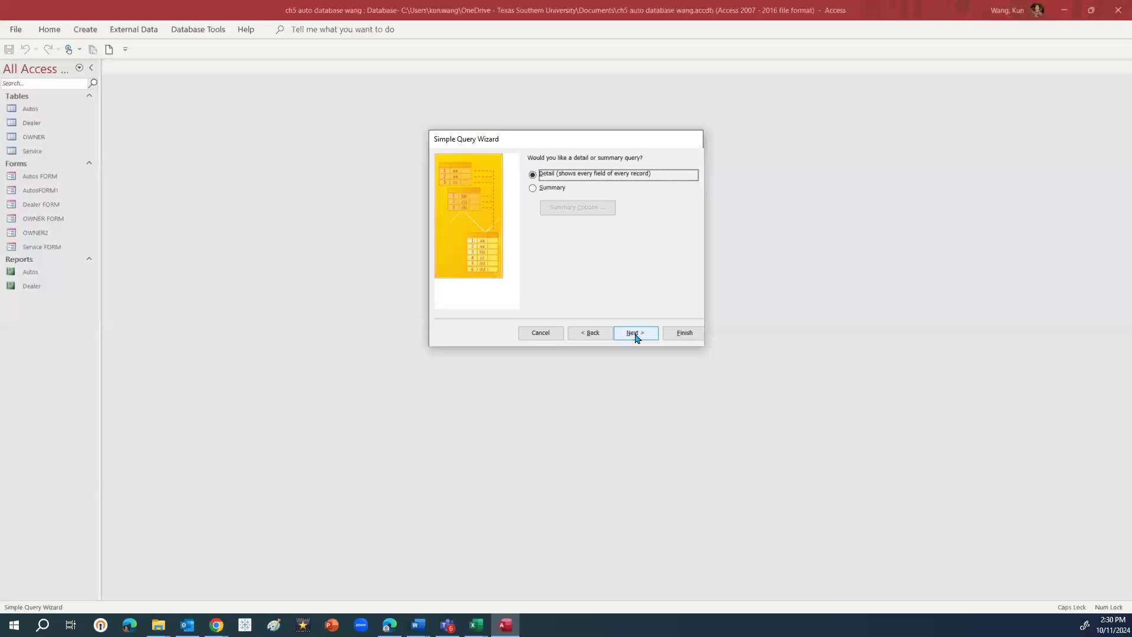
{"action": "left_click", "coordinate": [647, 337]}
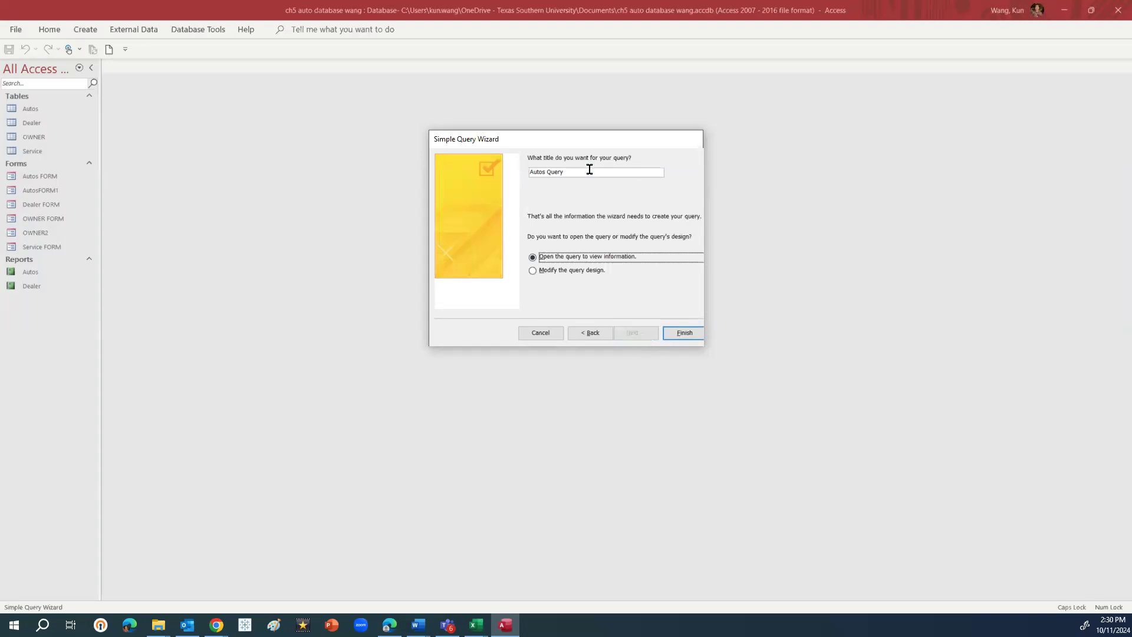
{"action": "left_click", "coordinate": [684, 332]}
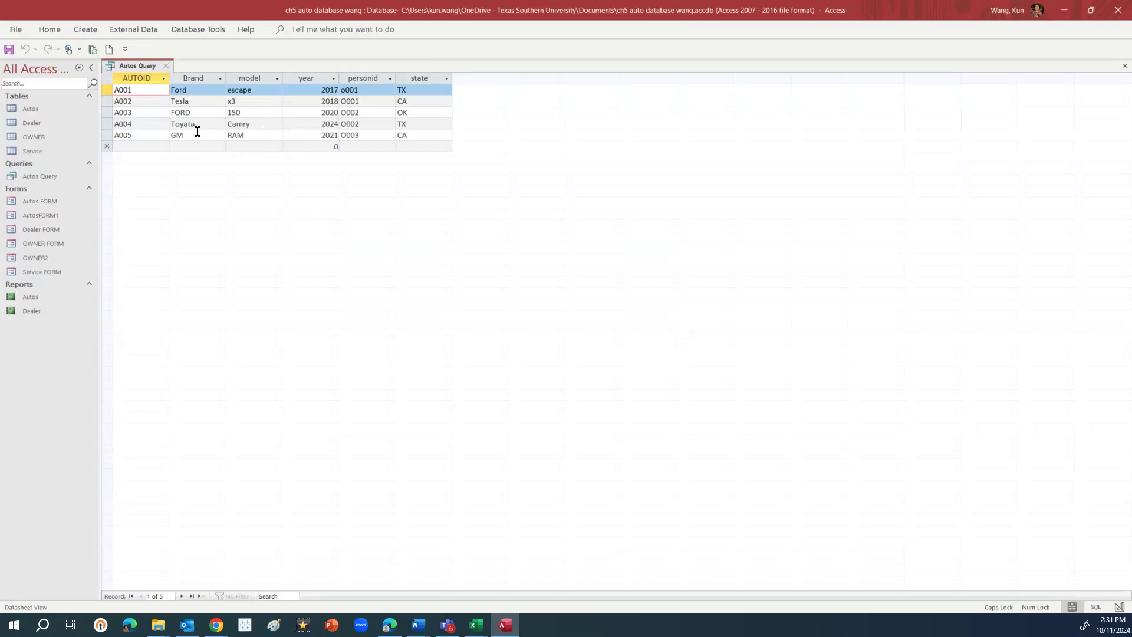
In Design View, set the state field's criterion in Autos Query to ="TX" and run the query.
{"action": "left_click", "coordinate": [52, 30]}
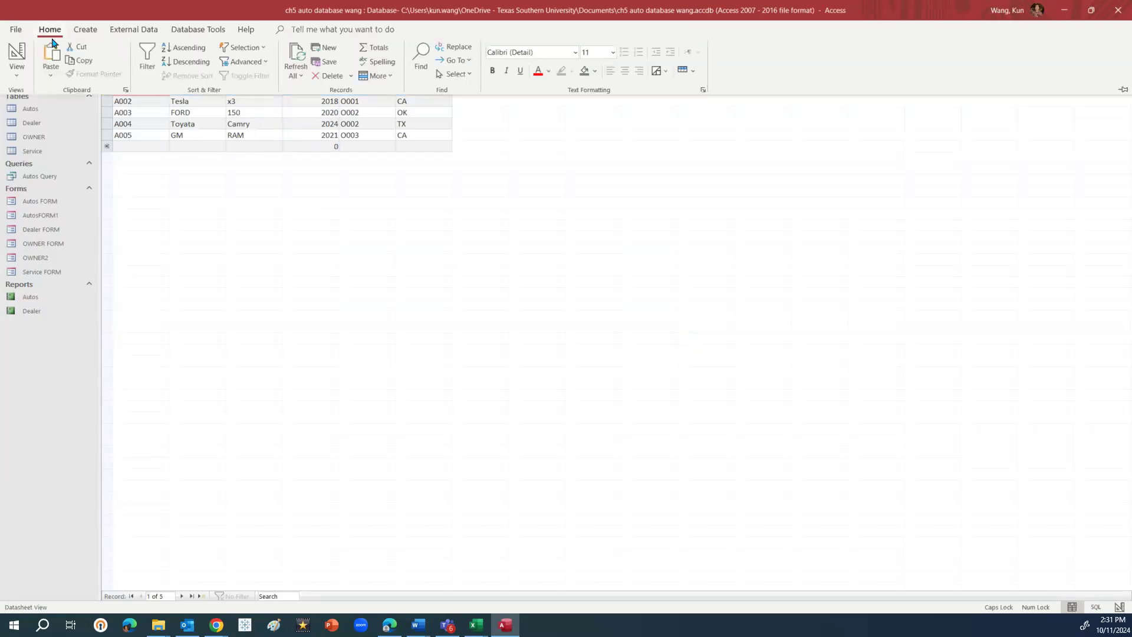
{"action": "left_click", "coordinate": [16, 77]}
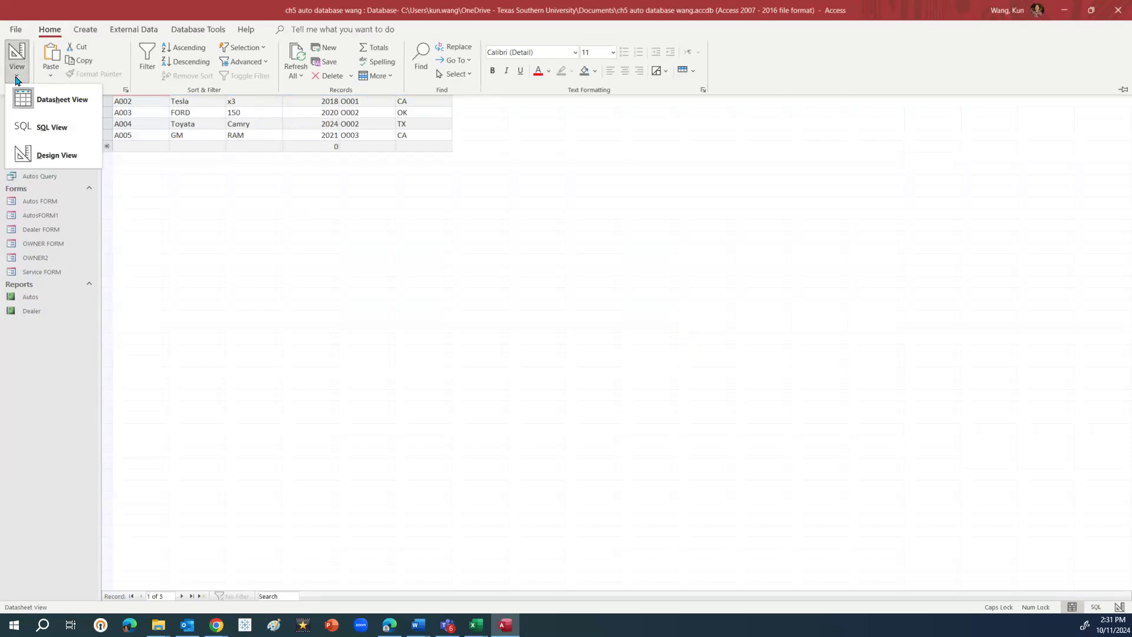
{"action": "left_click", "coordinate": [53, 157]}
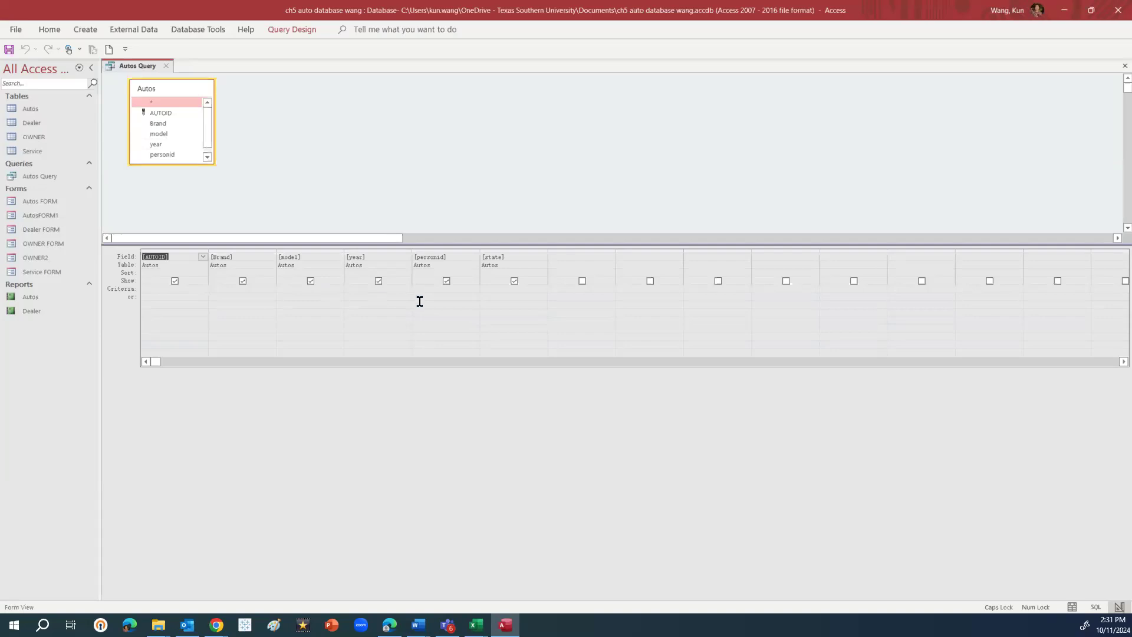
{"action": "left_click", "coordinate": [492, 288]}
{"action": "type", "text": "="}
{"action": "left_click", "coordinate": [379, 283]}
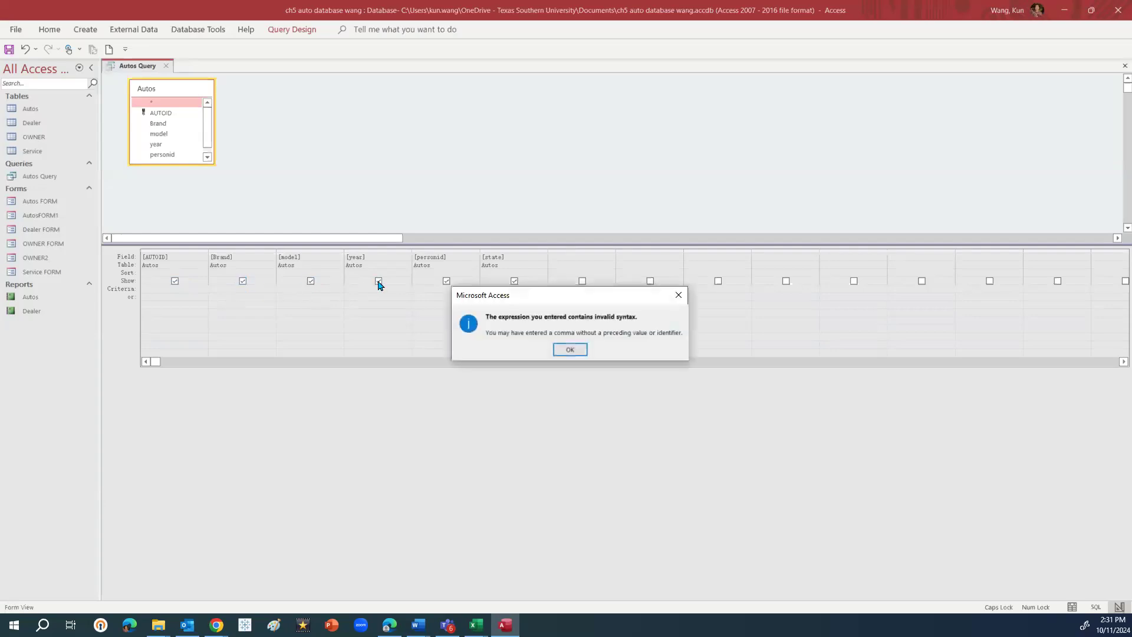
{"action": "left_click", "coordinate": [570, 351]}
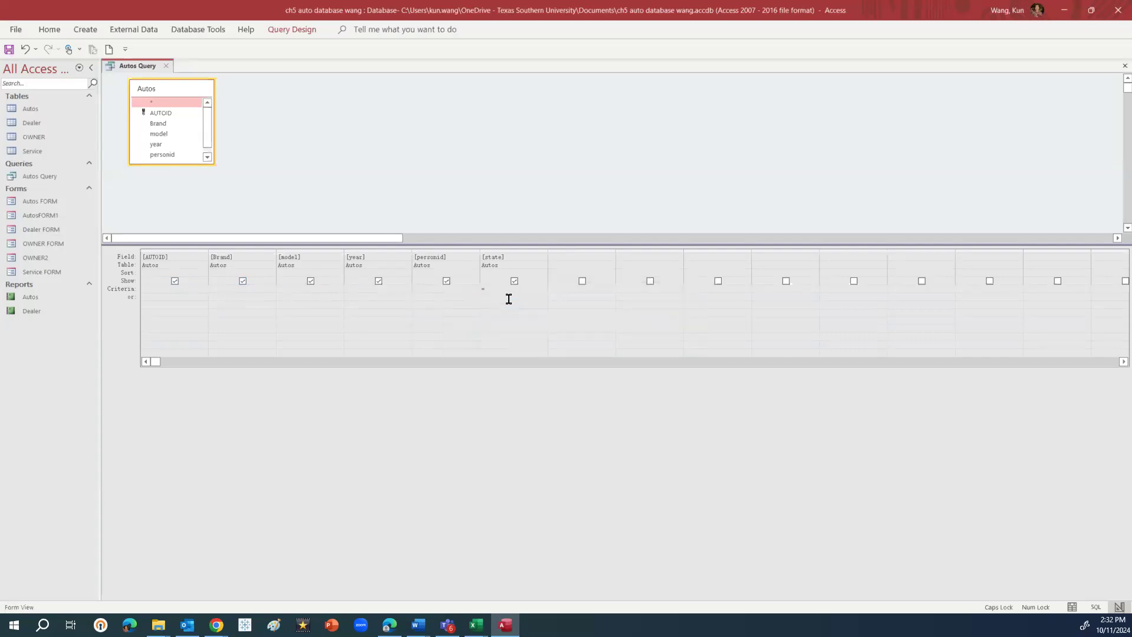
{"action": "type", "text": "TX"}
{"action": "left_click", "coordinate": [446, 282]}
{"action": "left_click", "coordinate": [446, 281]}
{"action": "left_click", "coordinate": [305, 32]}
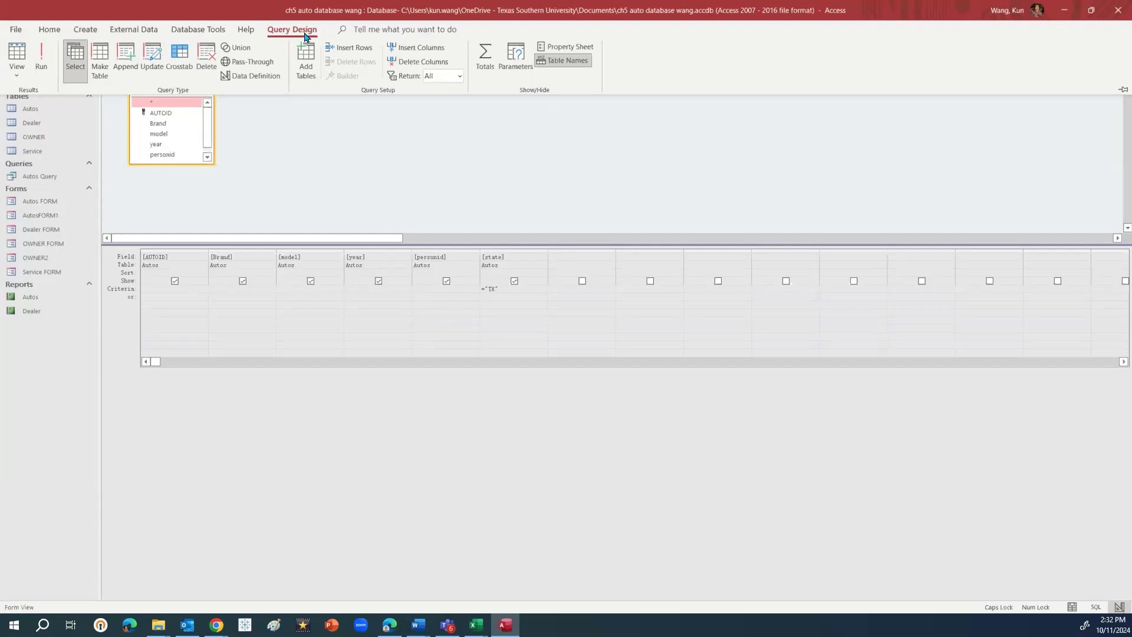
{"action": "left_click", "coordinate": [41, 59]}
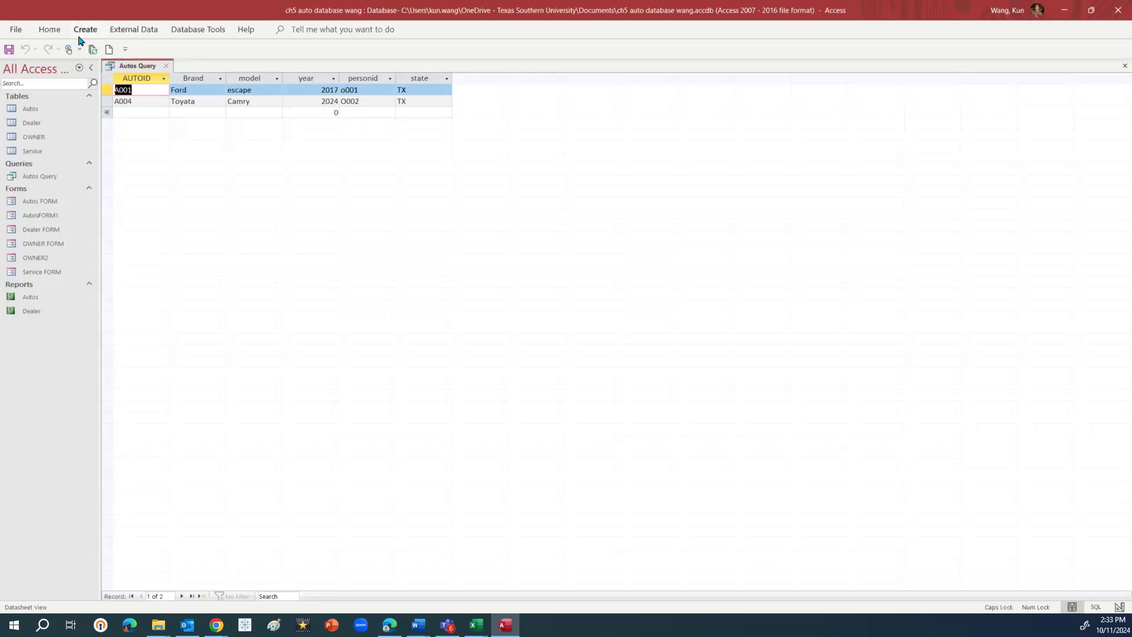
In Design View, add CA as an alternative "or" criterion for the state field and run the query again.
{"action": "left_click", "coordinate": [53, 31]}
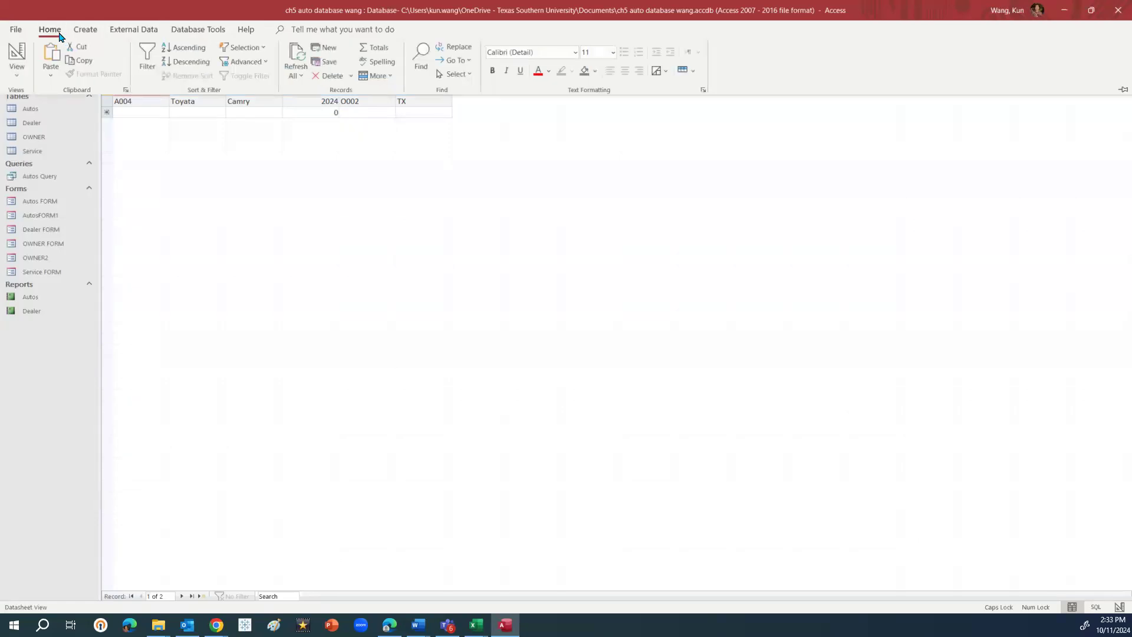
{"action": "left_click", "coordinate": [19, 82]}
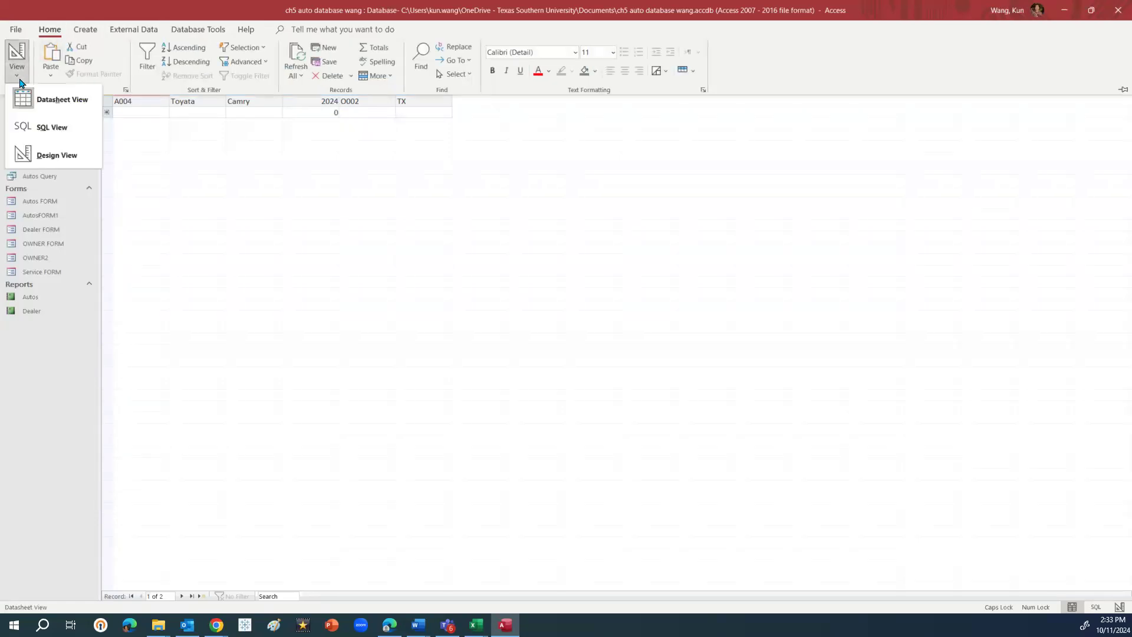
{"action": "left_click", "coordinate": [54, 157]}
{"action": "left_click", "coordinate": [488, 299]}
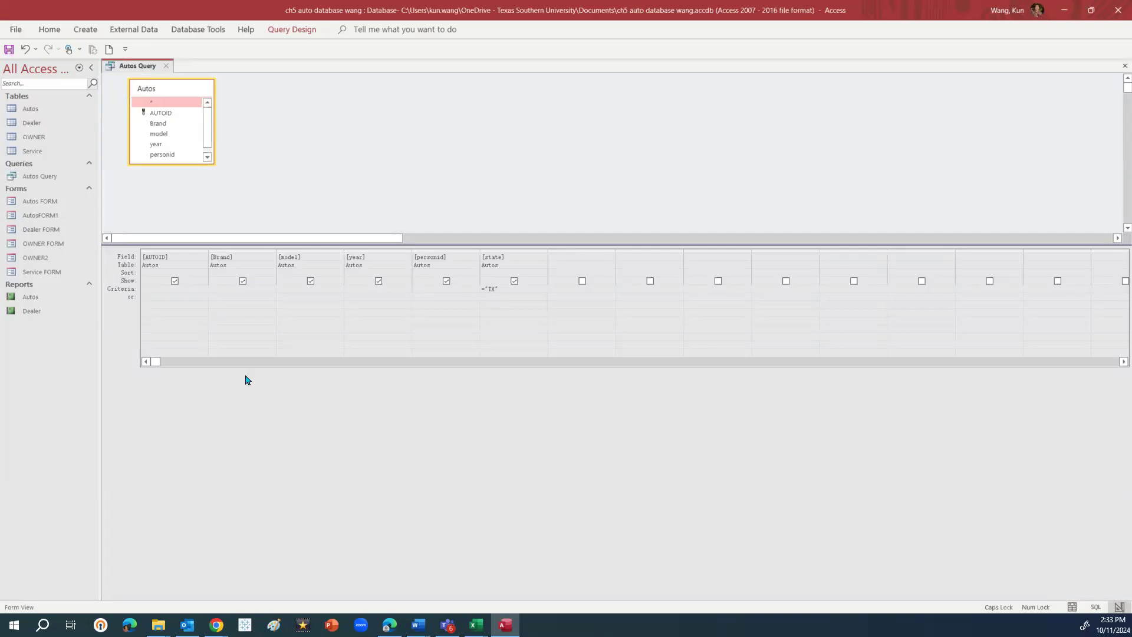
{"action": "type", "text": "CA"}
{"action": "left_click", "coordinate": [277, 33]}
{"action": "left_click", "coordinate": [41, 65]}
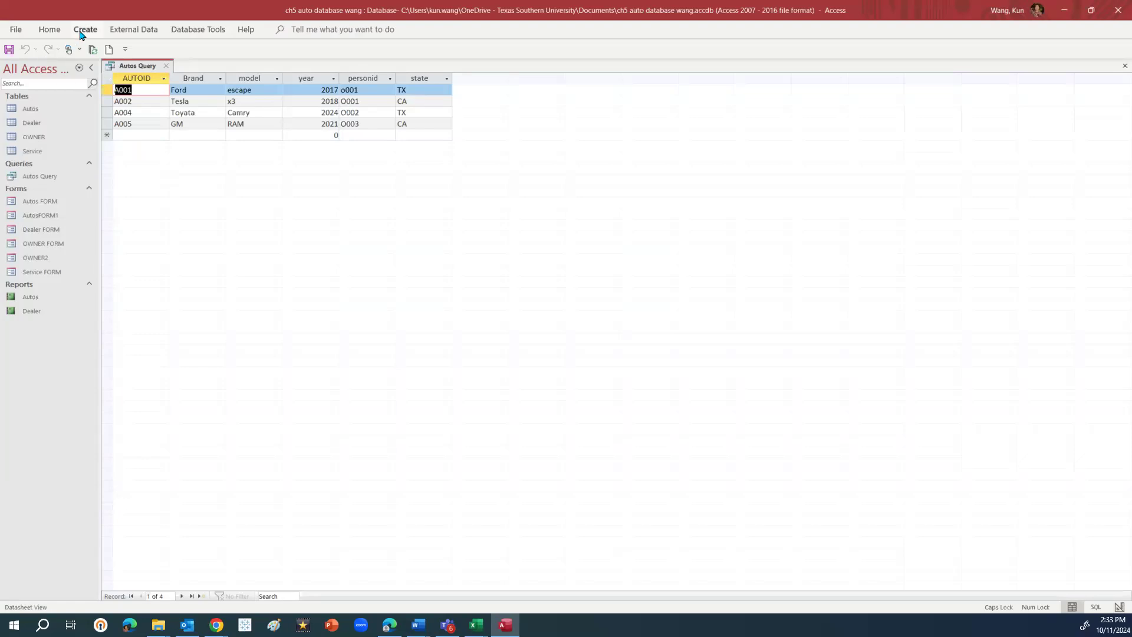
Display Autos Query in SQL View and close it, saving the design changes.
{"action": "left_click", "coordinate": [49, 36]}
{"action": "left_click", "coordinate": [16, 70]}
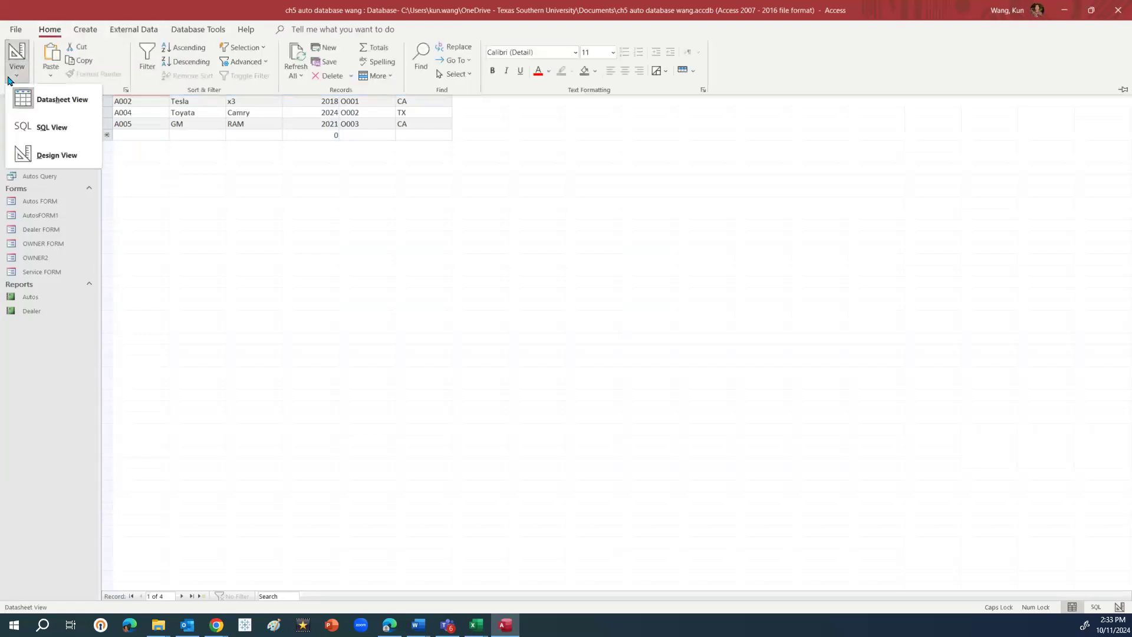
{"action": "left_click", "coordinate": [68, 134]}
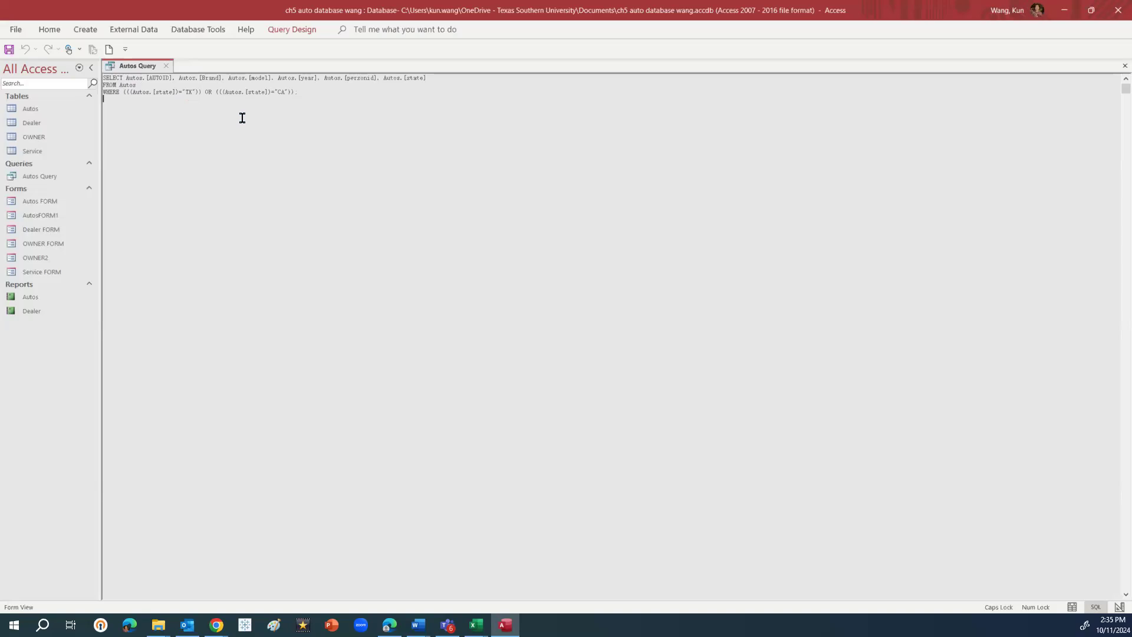
{"action": "left_click", "coordinate": [165, 66]}
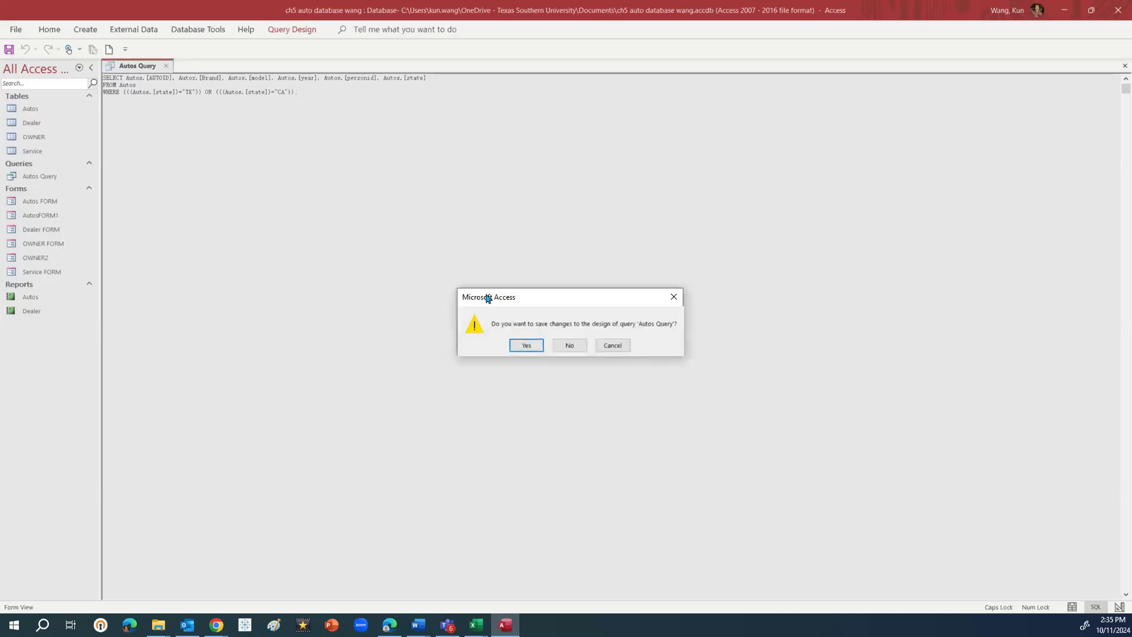
{"action": "left_click", "coordinate": [526, 346]}
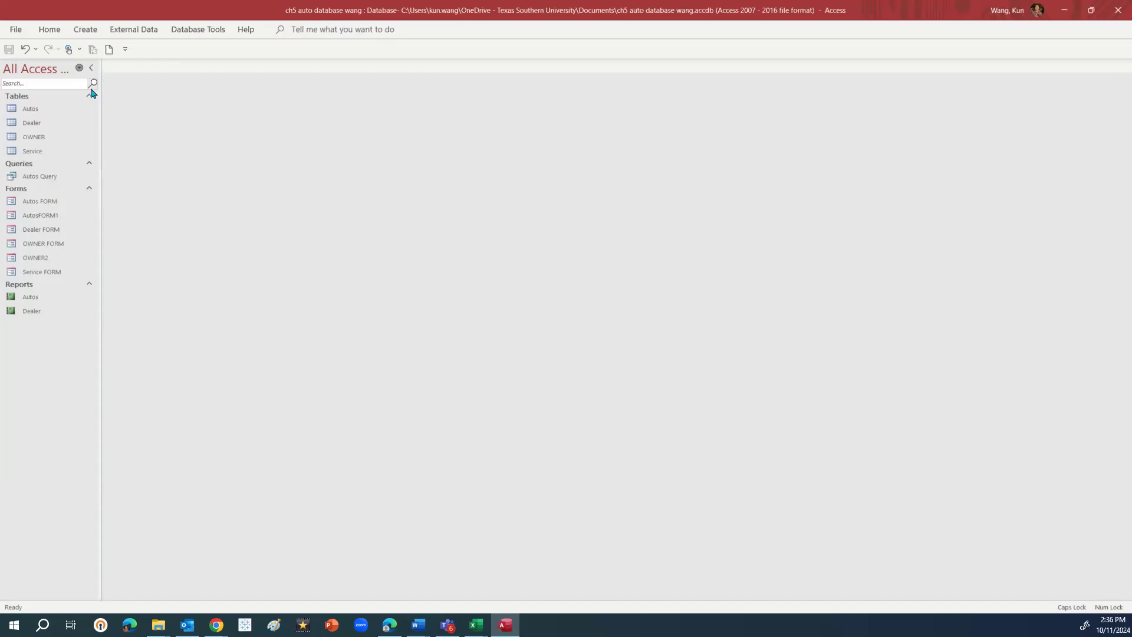
Create a blank query in Design View and add the Autos and Service tables side by side.
{"action": "left_click", "coordinate": [86, 31]}
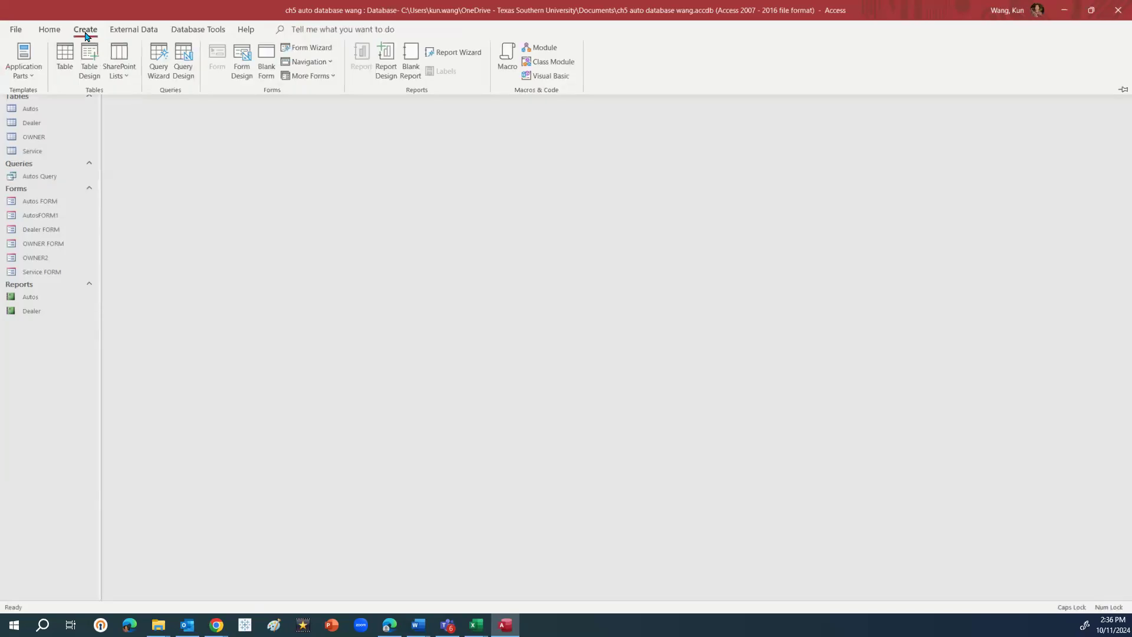
{"action": "left_click", "coordinate": [186, 81]}
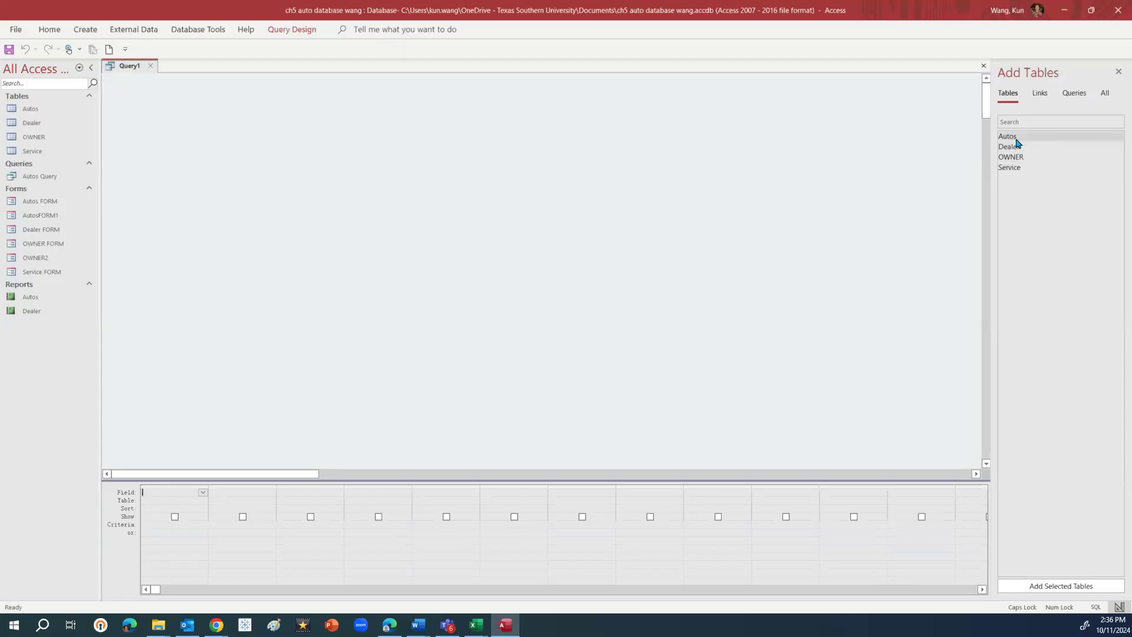
{"action": "left_click_drag", "start_coordinate": [1016, 143], "coordinate": [342, 141]}
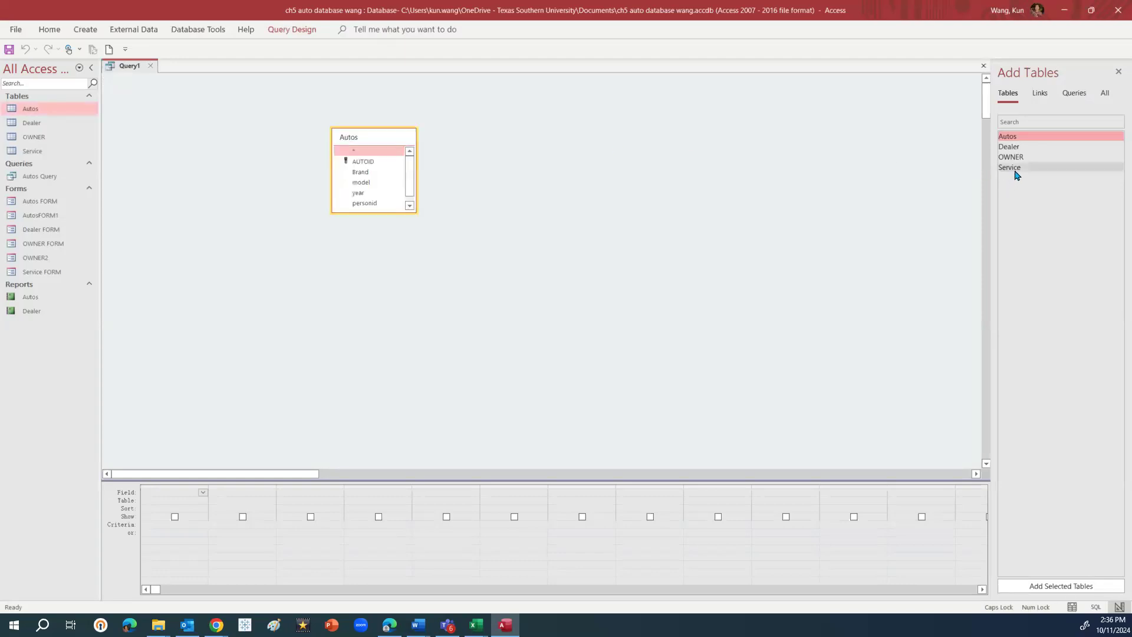
{"action": "left_click_drag", "start_coordinate": [1015, 175], "coordinate": [570, 140]}
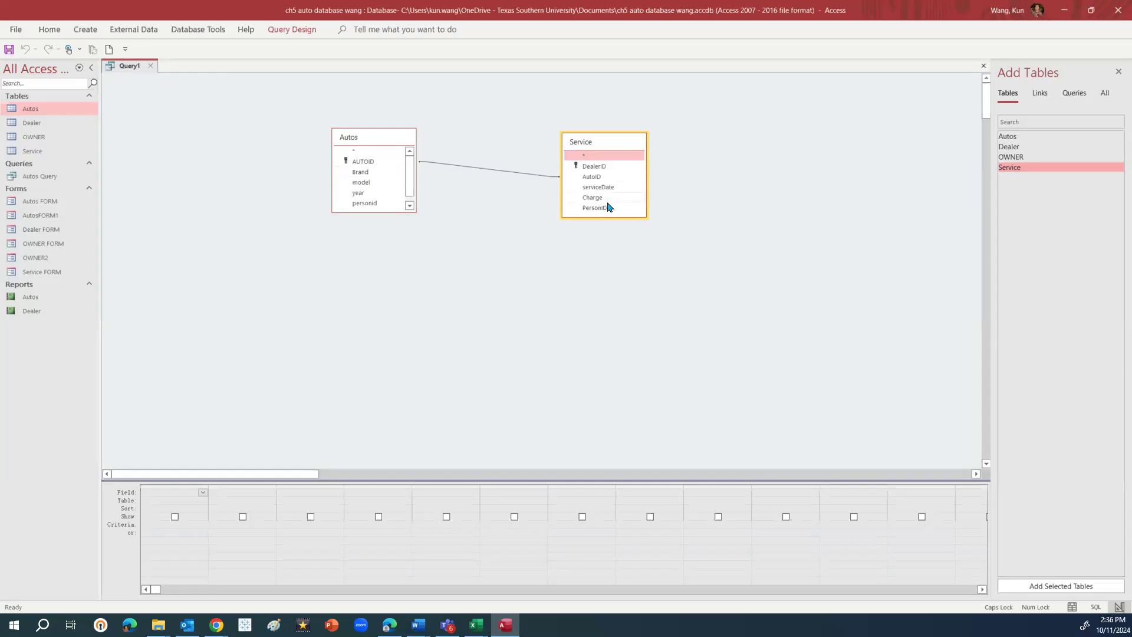
{"action": "left_click_drag", "start_coordinate": [610, 146], "coordinate": [566, 143]}
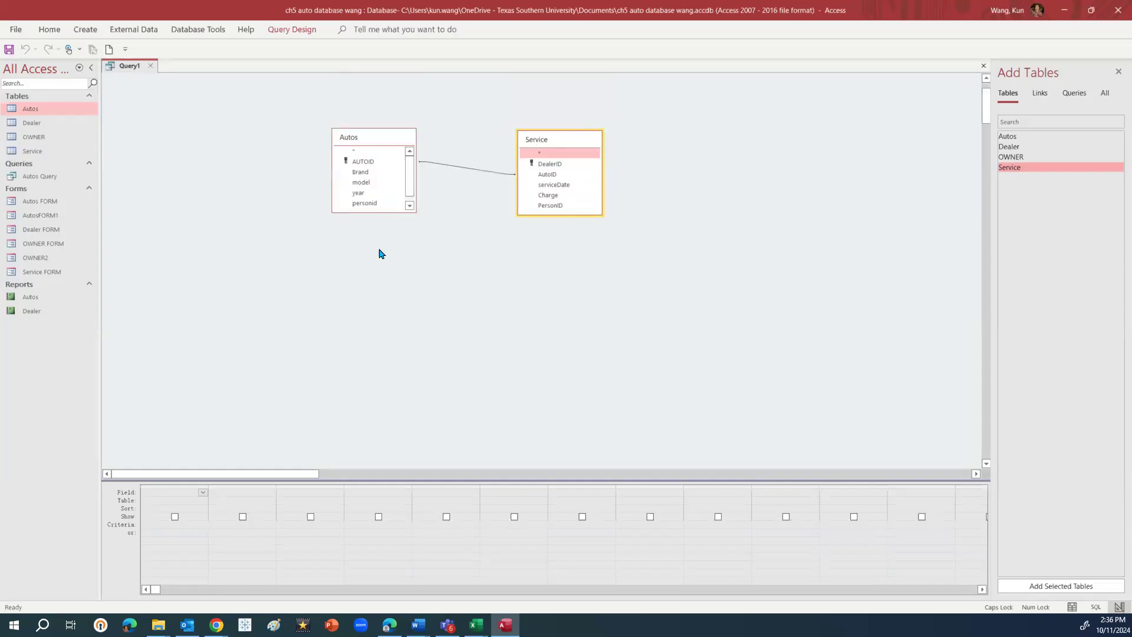
Add AUTOID and personid from Autos, then DealerID, serviceDate and Charge from Service, as the query's output fields.
{"action": "double_click", "coordinate": [366, 164]}
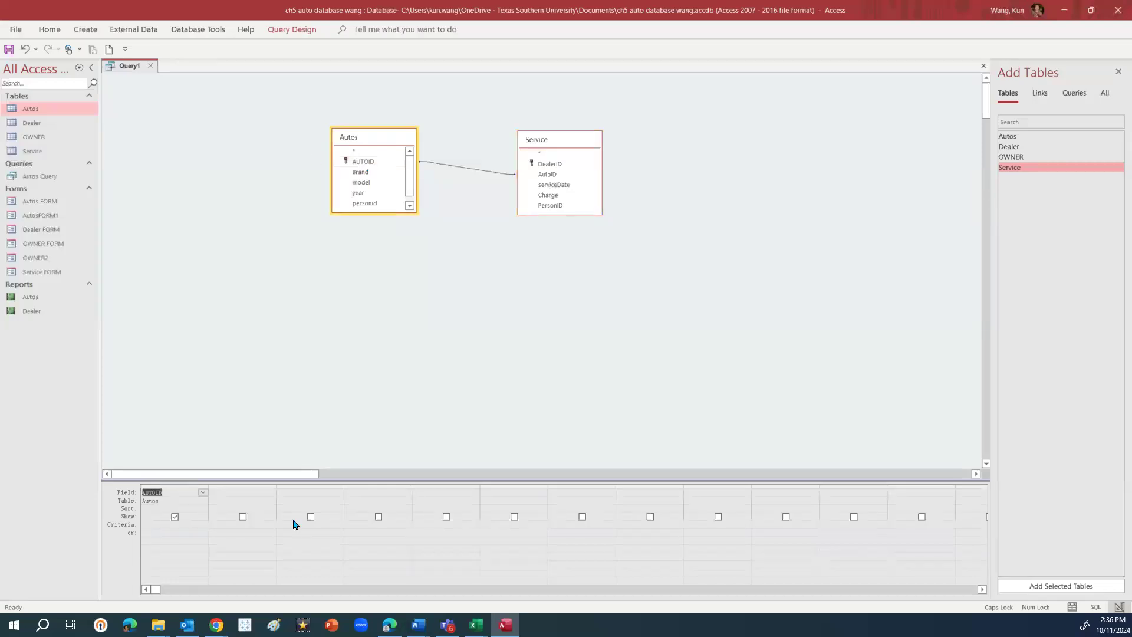
{"action": "left_click", "coordinate": [270, 491]}
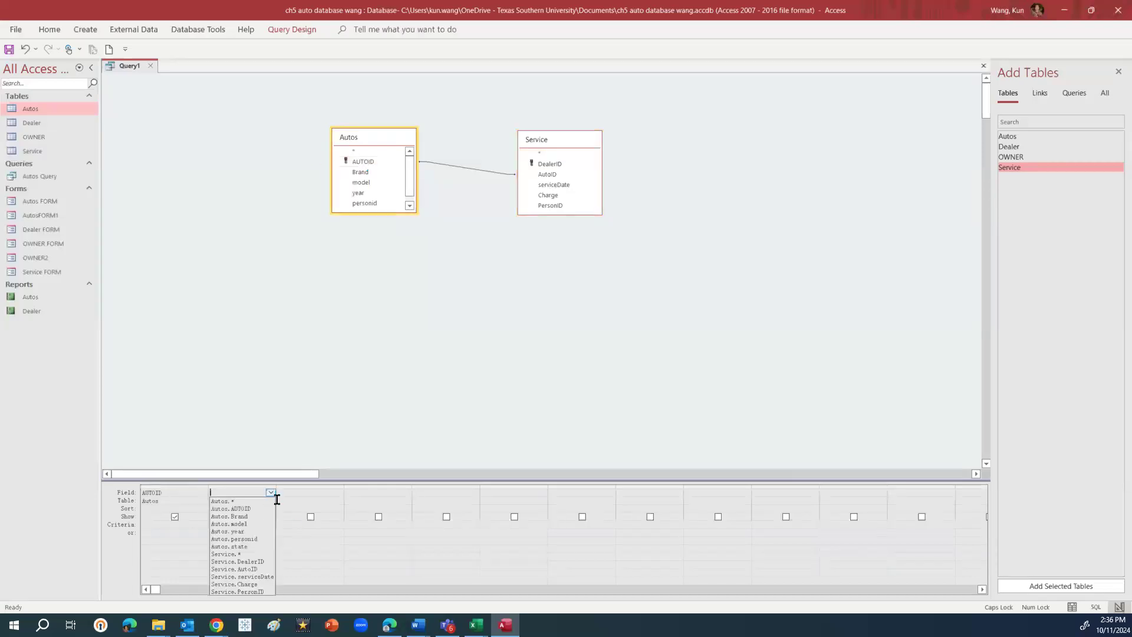
{"action": "left_click", "coordinate": [248, 539]}
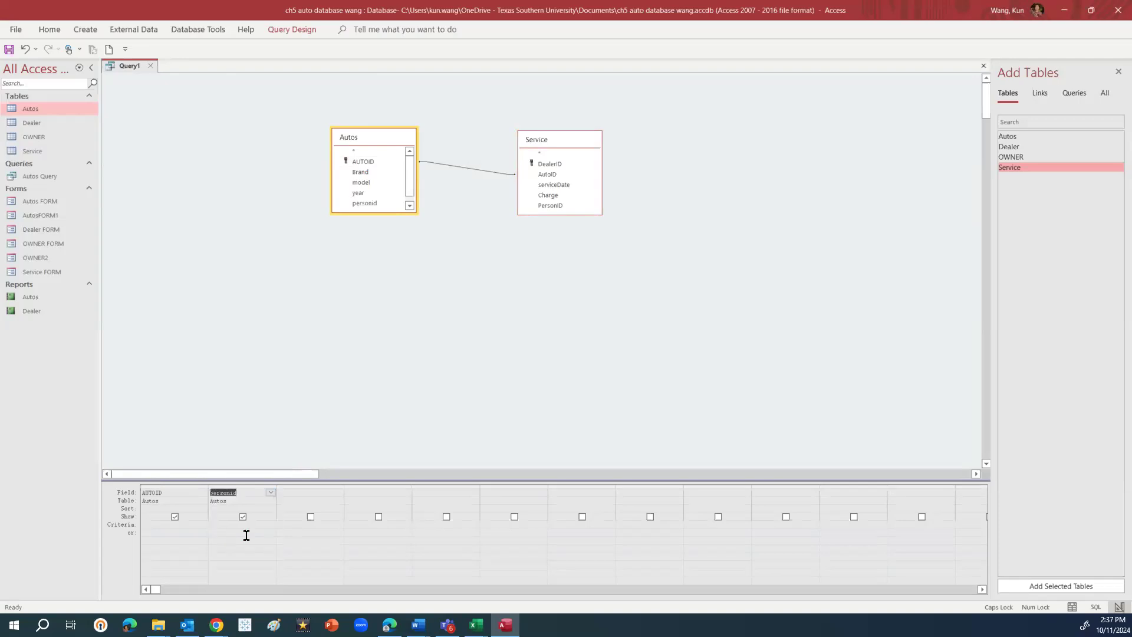
{"action": "left_click", "coordinate": [317, 494]}
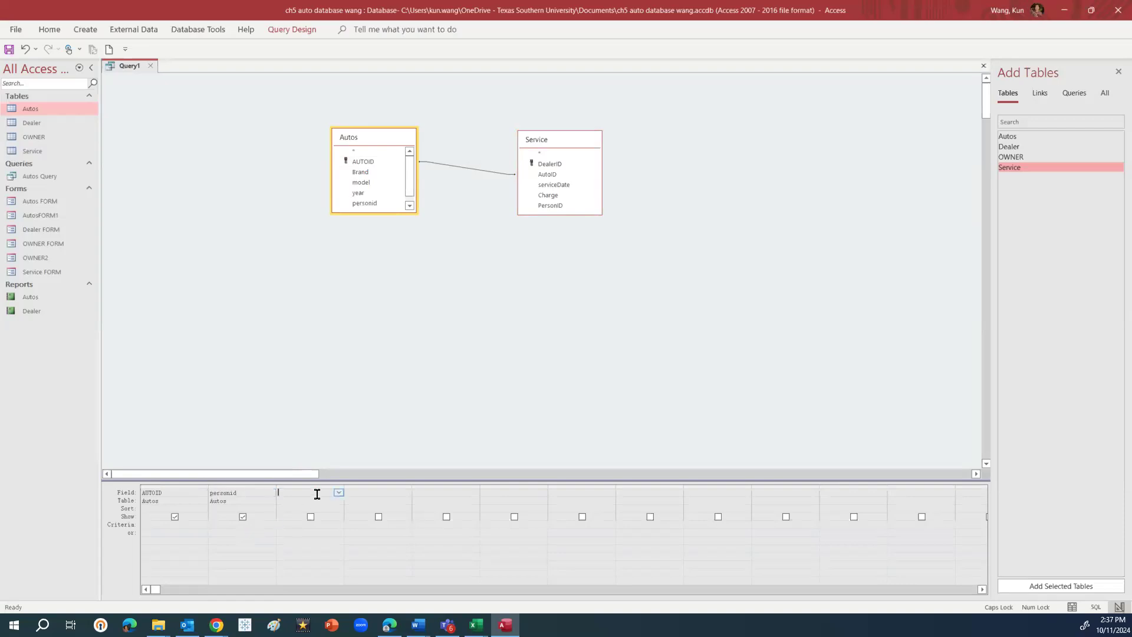
{"action": "double_click", "coordinate": [558, 167]}
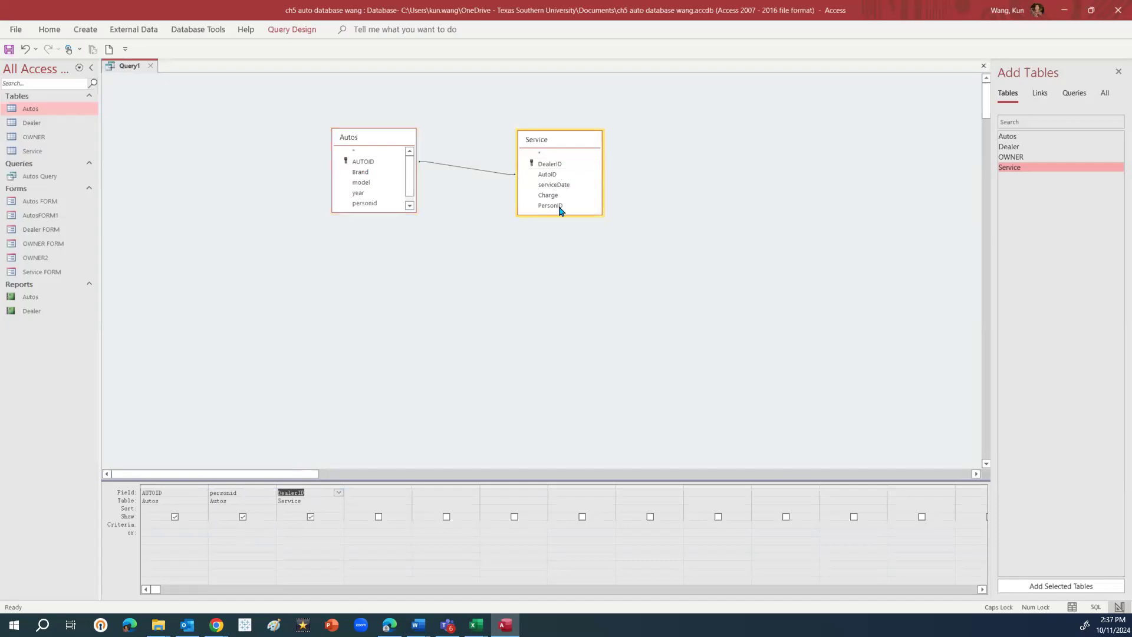
{"action": "double_click", "coordinate": [560, 186]}
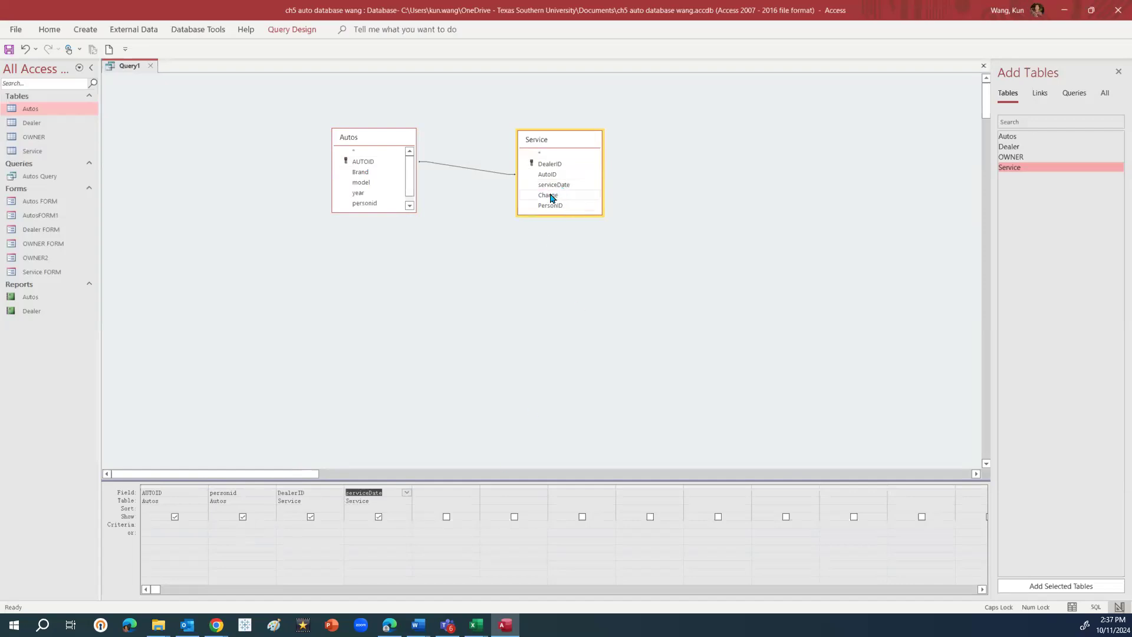
{"action": "double_click", "coordinate": [558, 195]}
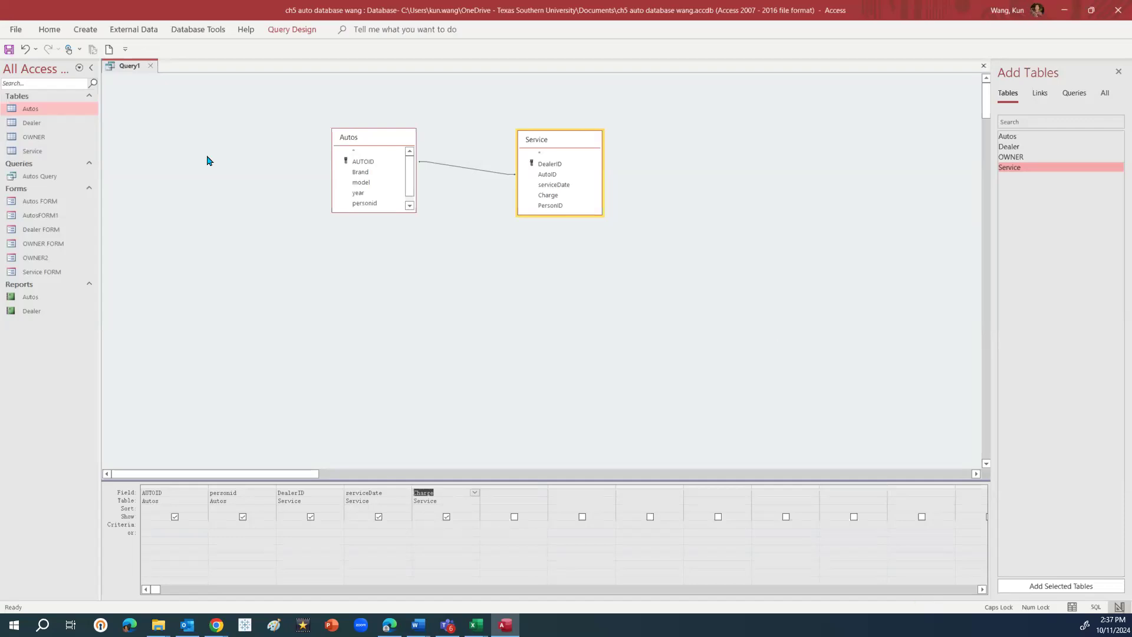
Run the joined query and compare its records with those in the Service table.
{"action": "left_click", "coordinate": [283, 31]}
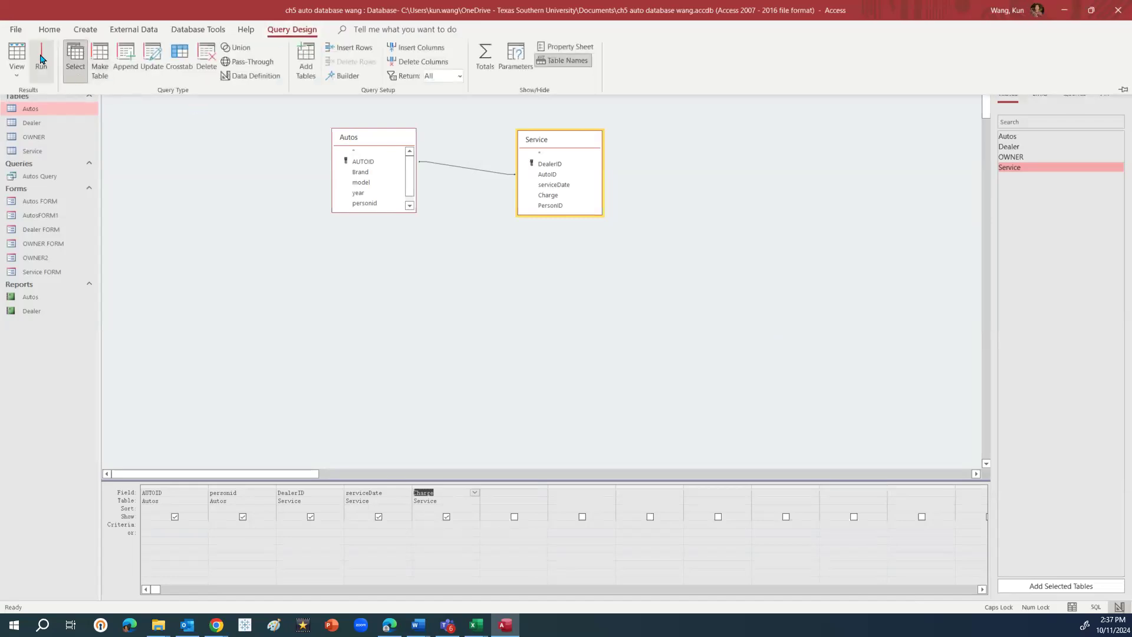
{"action": "left_click", "coordinate": [41, 61]}
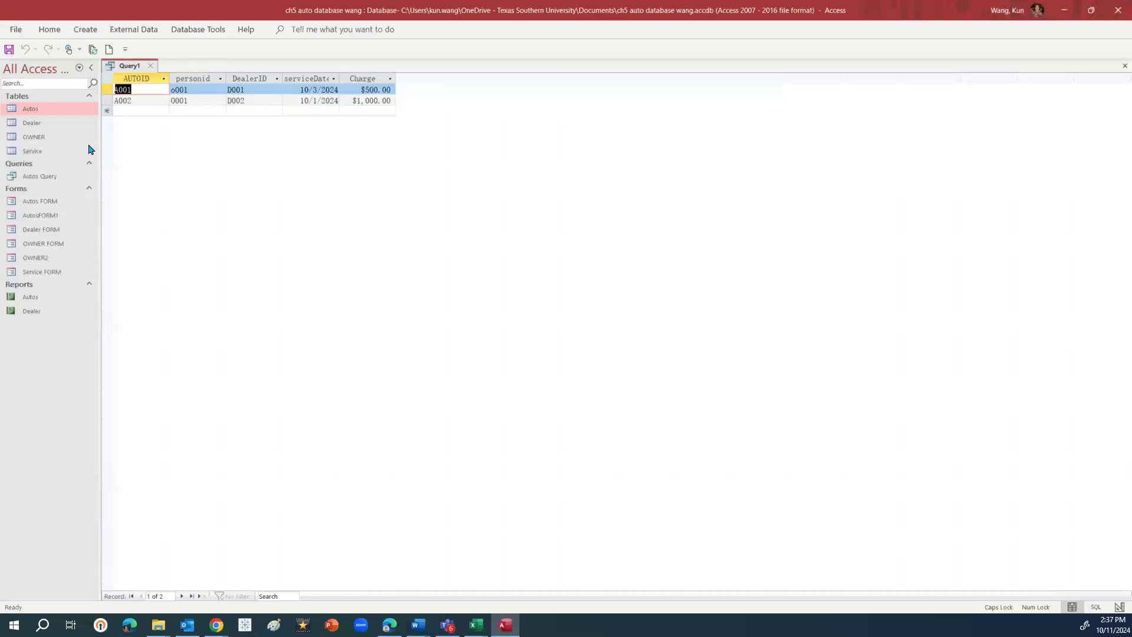
{"action": "double_click", "coordinate": [41, 152]}
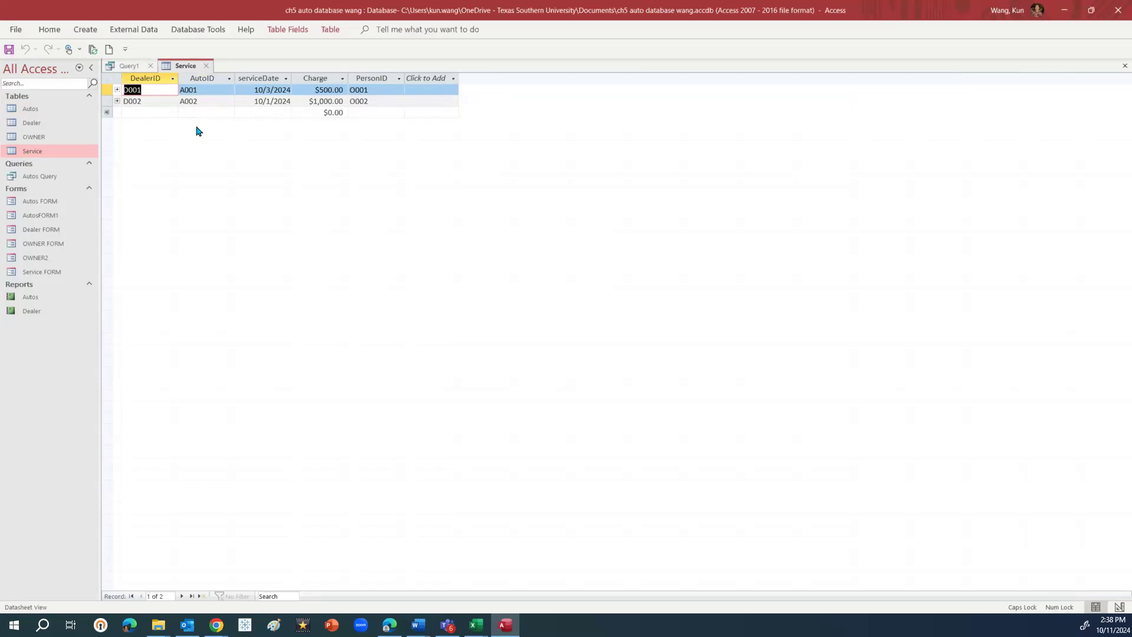
{"action": "left_click", "coordinate": [134, 66]}
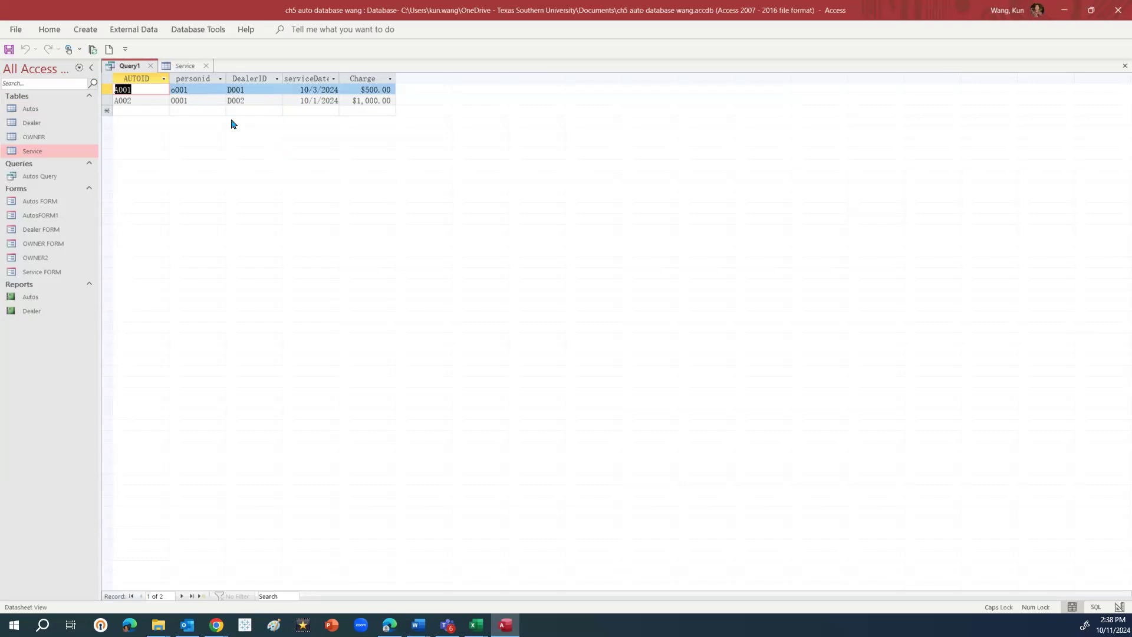
Close the new query, saving it under the name AUTO SERVICE.
{"action": "left_click", "coordinate": [151, 66]}
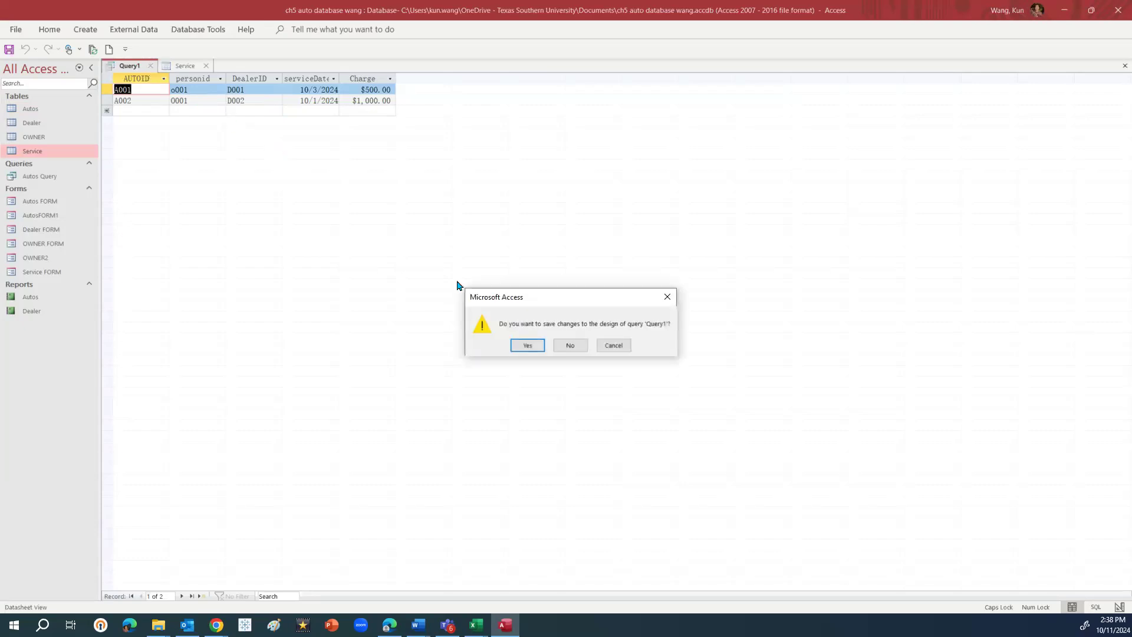
{"action": "left_click", "coordinate": [533, 348]}
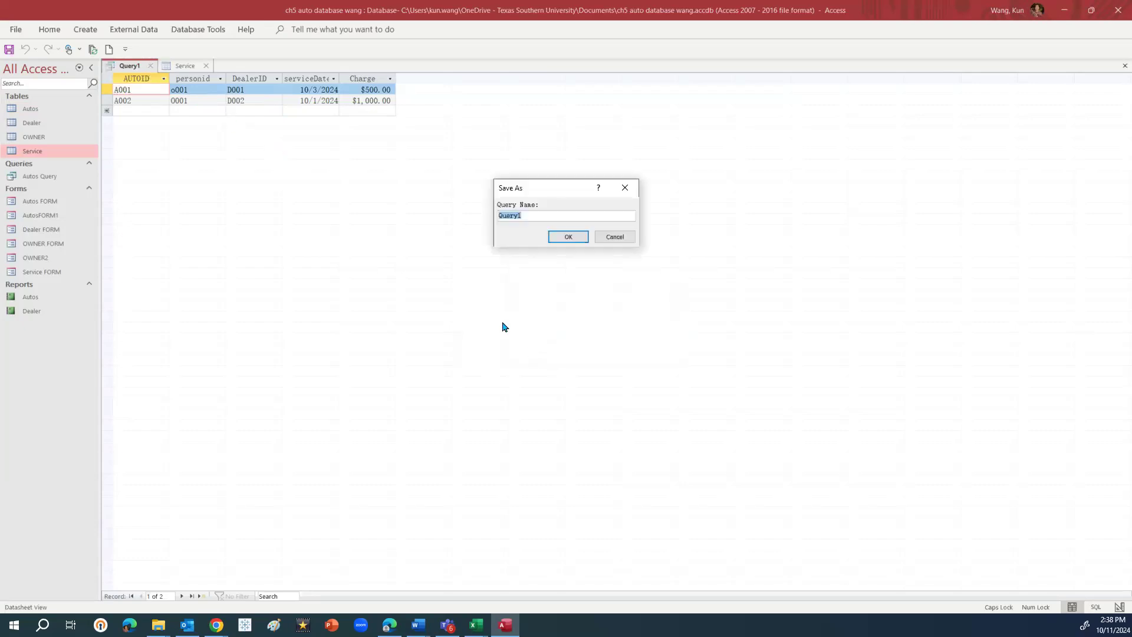
{"action": "type", "text": "aut"}
{"action": "key", "text": "BackSpace"}
{"action": "key", "text": "BackSpace"}
{"action": "key", "text": "BackSpace"}
{"action": "type", "text": "AUTO SERVIVCV"}
{"action": "key", "text": "BackSpace"}
{"action": "key", "text": "BackSpace"}
{"action": "key", "text": "BackSpace"}
{"action": "type", "text": "CE"}
{"action": "left_click", "coordinate": [568, 237]}
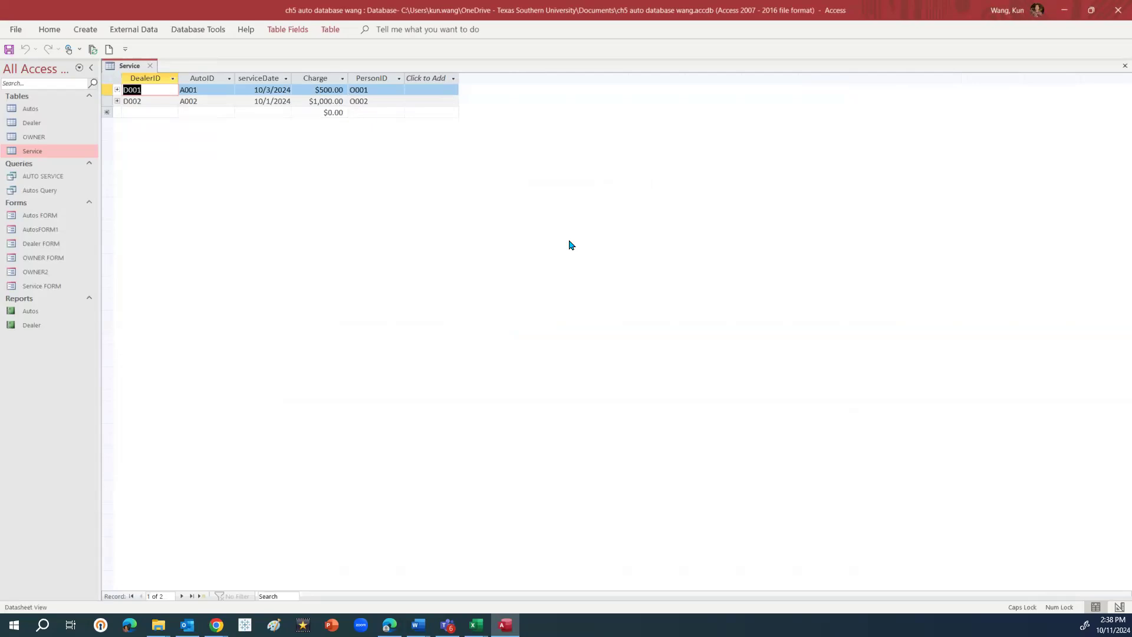
Open the AUTO SERVICE query and examine its join statement in SQL View, closing the query and the Service table when done.
{"action": "left_click", "coordinate": [56, 178]}
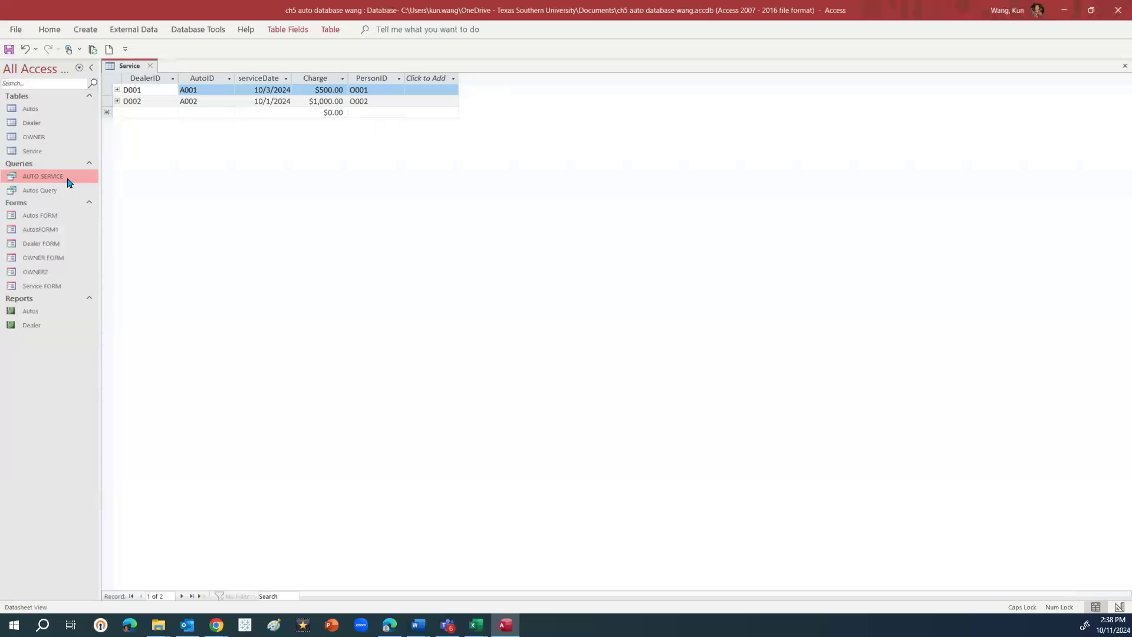
{"action": "double_click", "coordinate": [57, 177]}
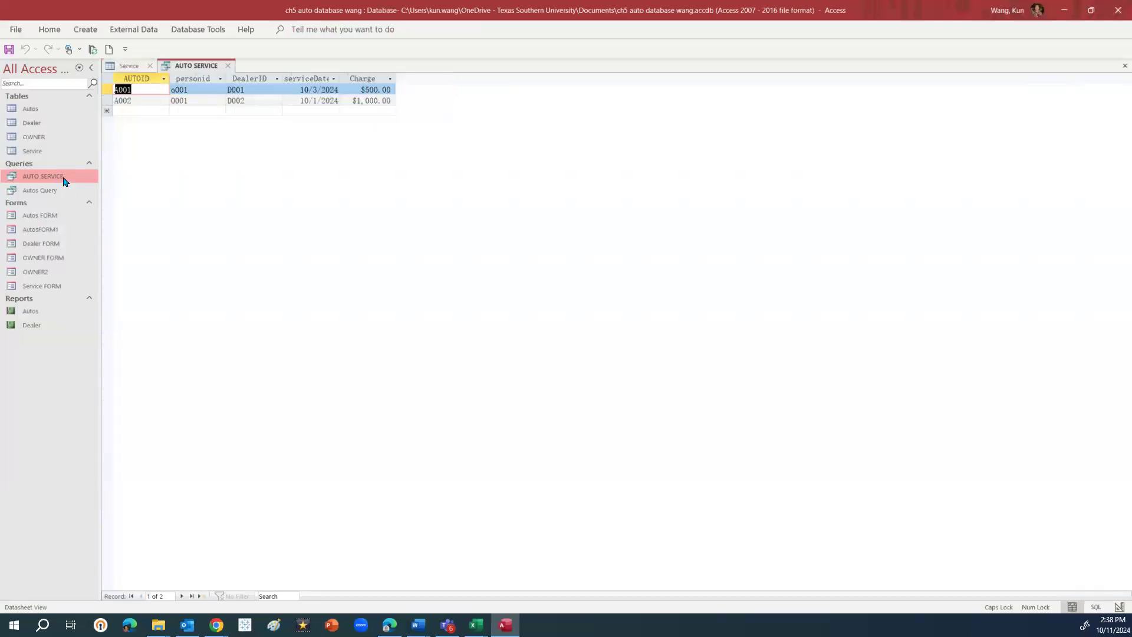
{"action": "left_click", "coordinate": [48, 29]}
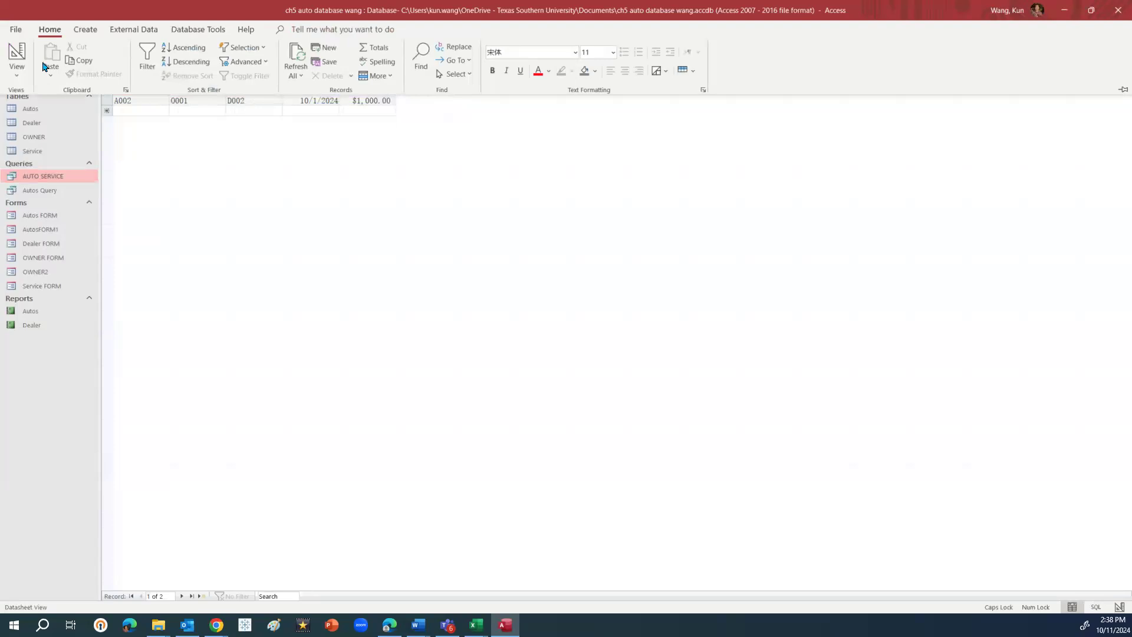
{"action": "left_click", "coordinate": [16, 80]}
{"action": "left_click", "coordinate": [53, 124]}
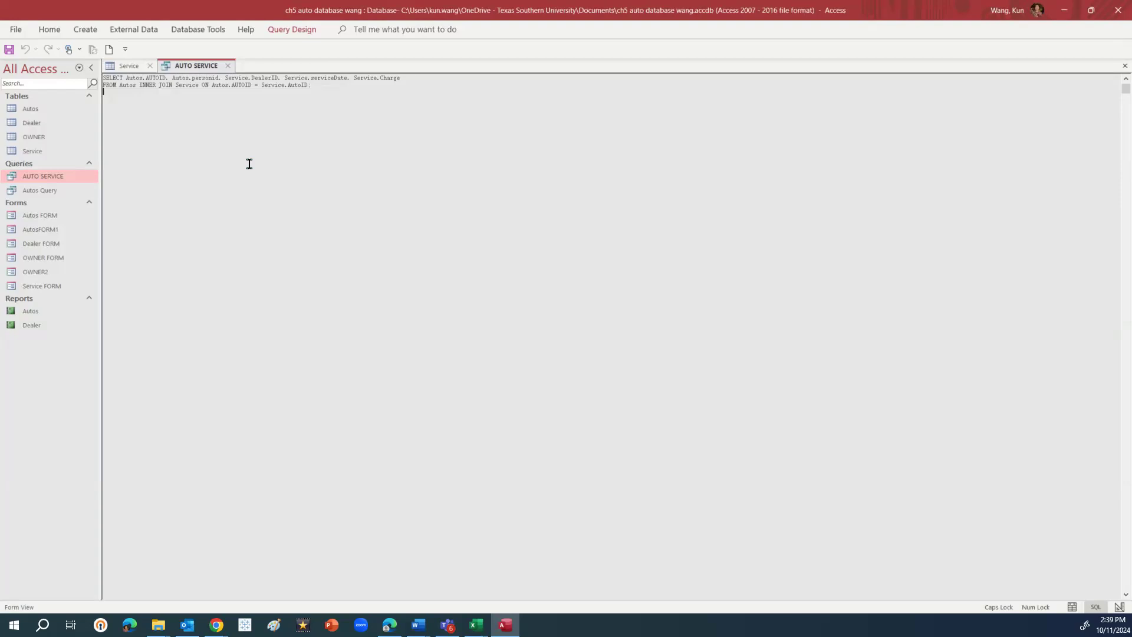
{"action": "left_click", "coordinate": [229, 66]}
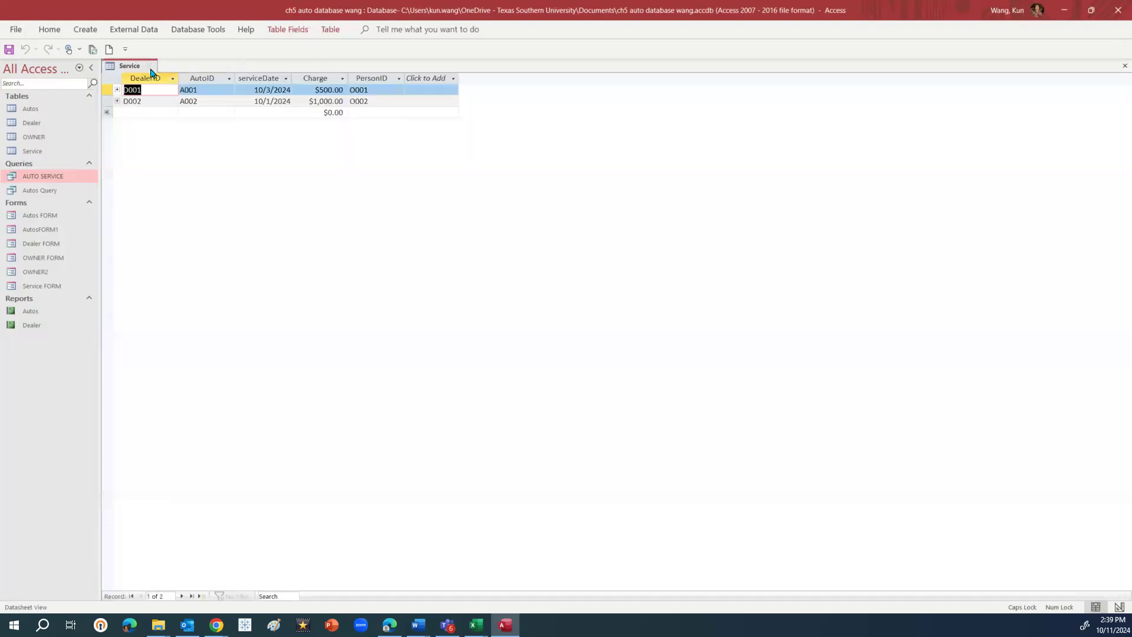
{"action": "left_click", "coordinate": [150, 67]}
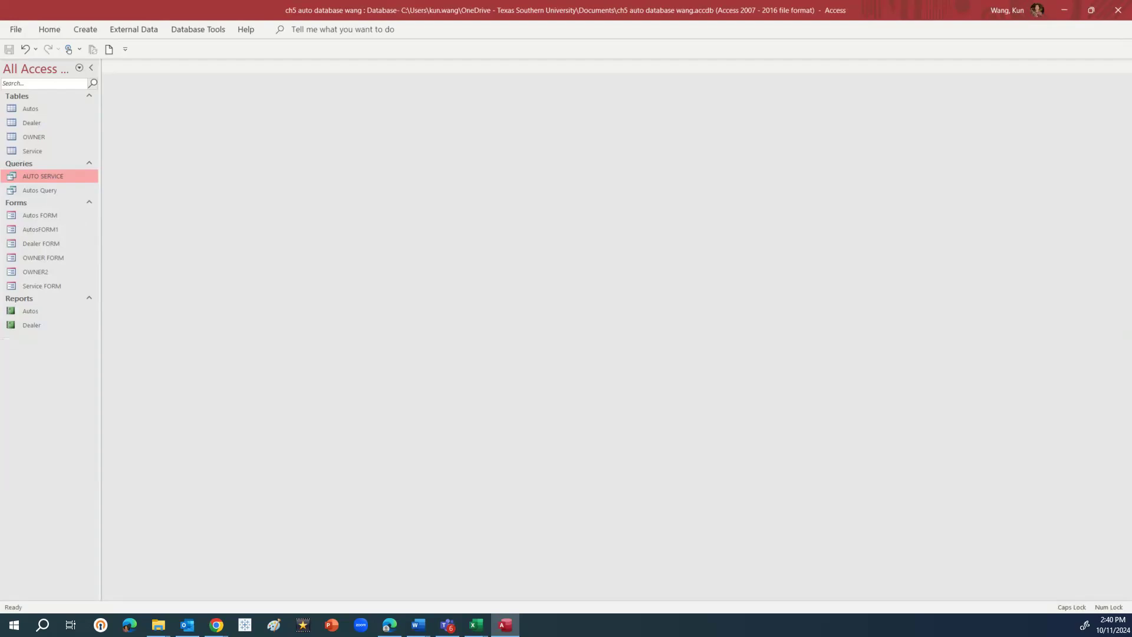
{"action": "key", "text": "alt+Tab"}
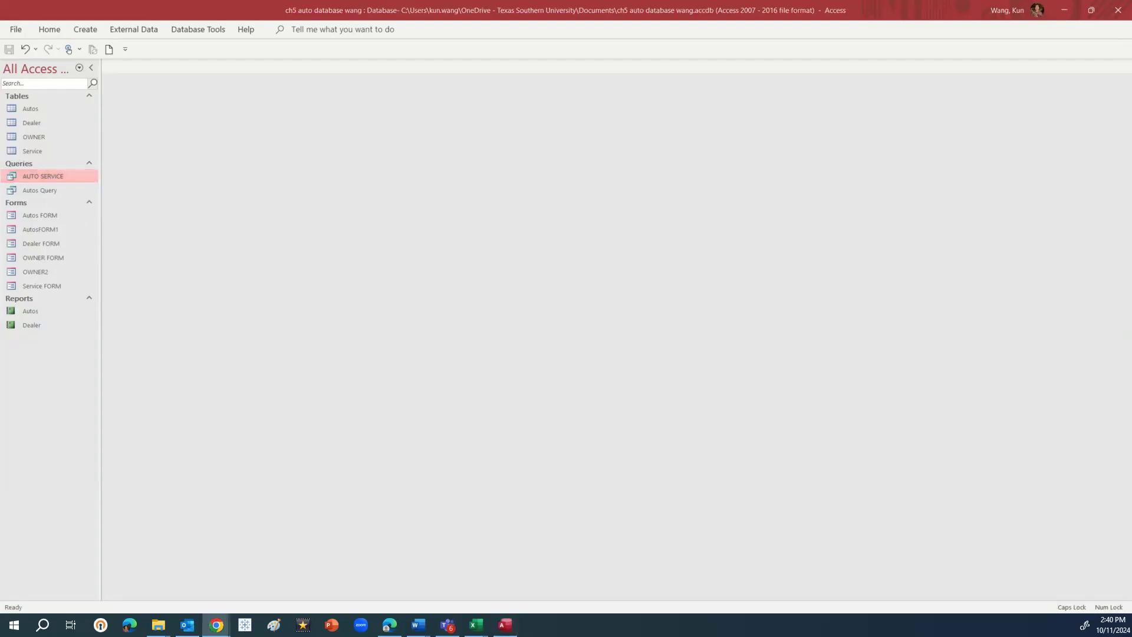